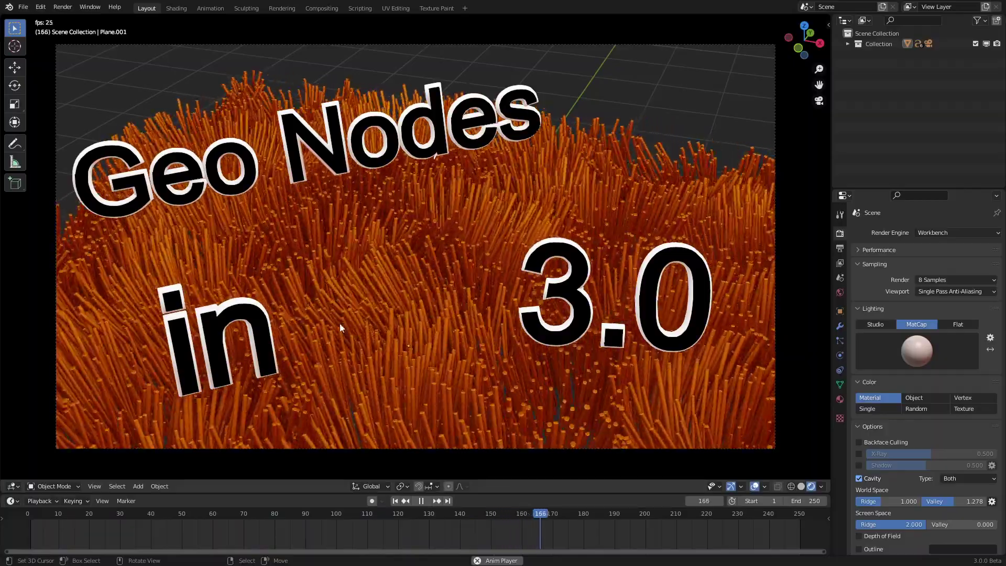
# - Stop the animation playback and switch to the Shading workspace
pyautogui.moveTo(340, 323); pyautogui.dragTo(475, 318, button='middle')
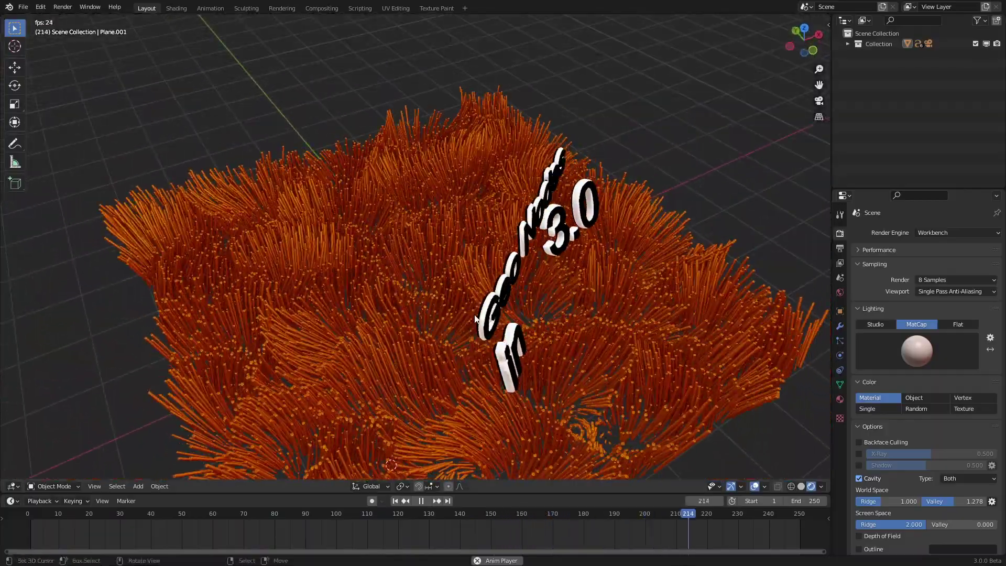
pyautogui.press('Escape')
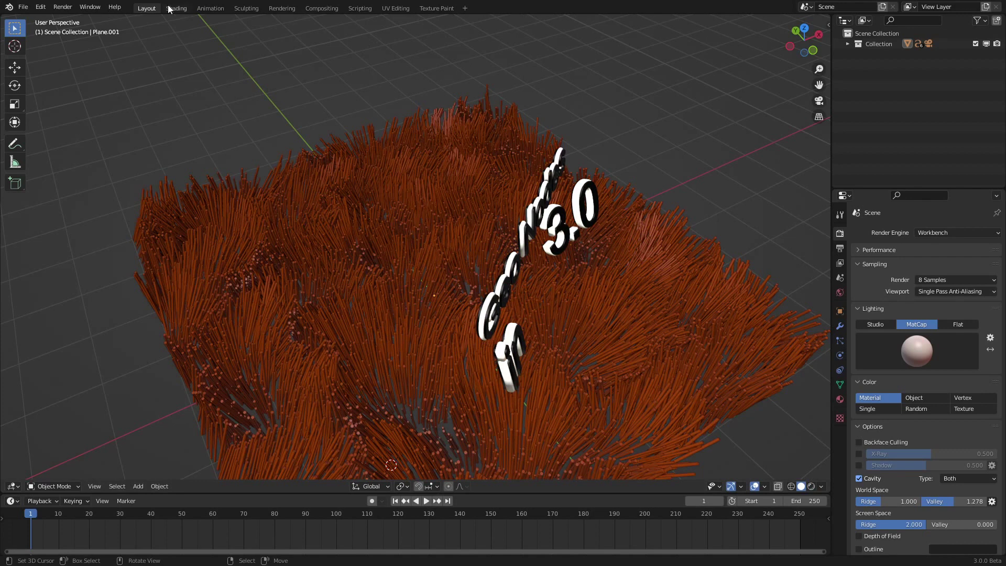
pyautogui.click(171, 9)
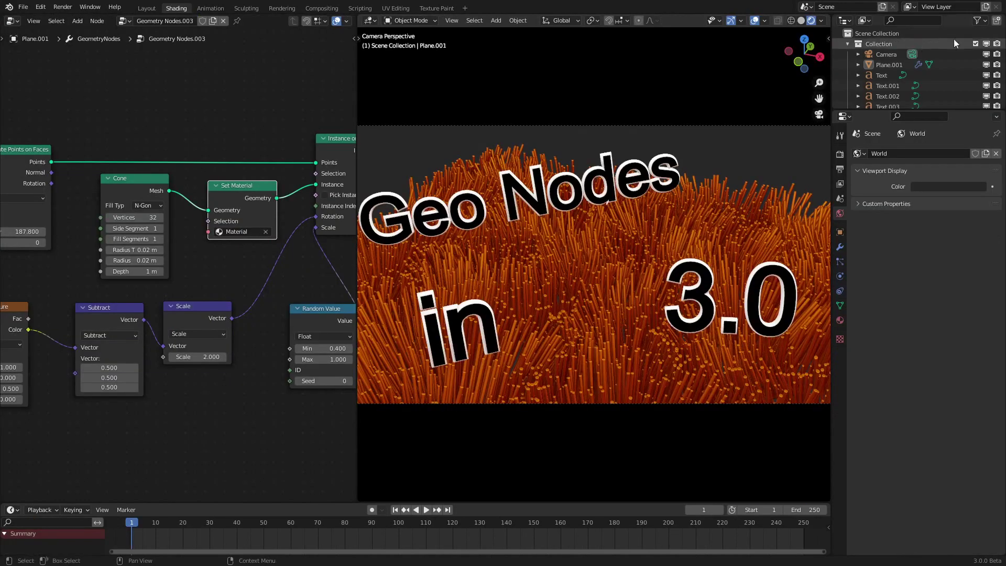
# - Hide the existing Collection in both the viewport and renders
pyautogui.click(996, 44)
pyautogui.click(985, 44)
pyautogui.moveTo(596, 219); pyautogui.dragTo(606, 220, button='middle')
# - Add a plane mesh at the world origin and scale it up to roughly double its size
pyautogui.hotkey('shift', 'a')
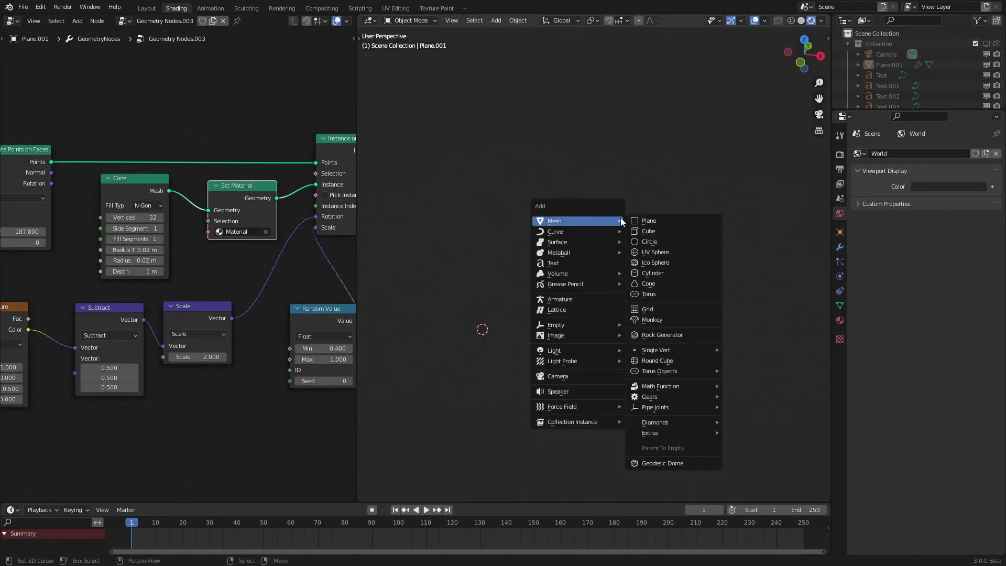
pyautogui.click(647, 220)
pyautogui.click(643, 218)
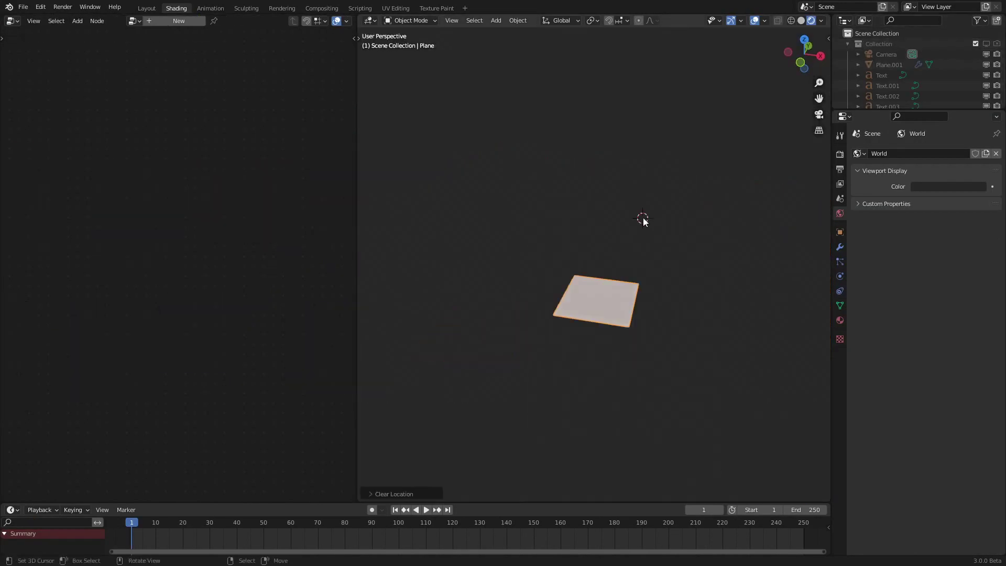
pyautogui.press('s')
pyautogui.click(577, 306)
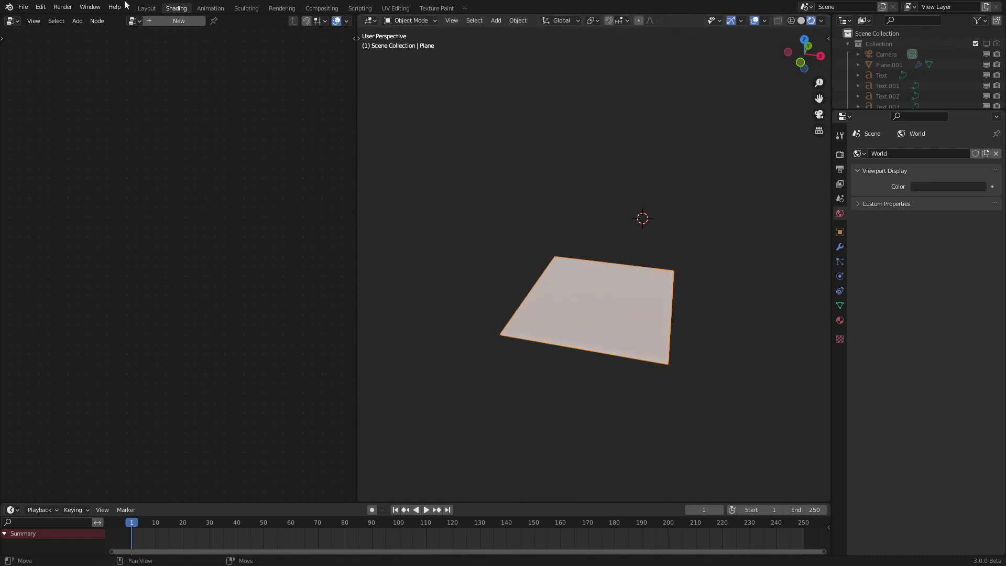
# - Create a new geometry node tree on the plane and insert a Distribute Points on Faces node with density 151
pyautogui.click(155, 21)
pyautogui.scroll(2, 135, 269)
pyautogui.hotkey('shift', 'a')
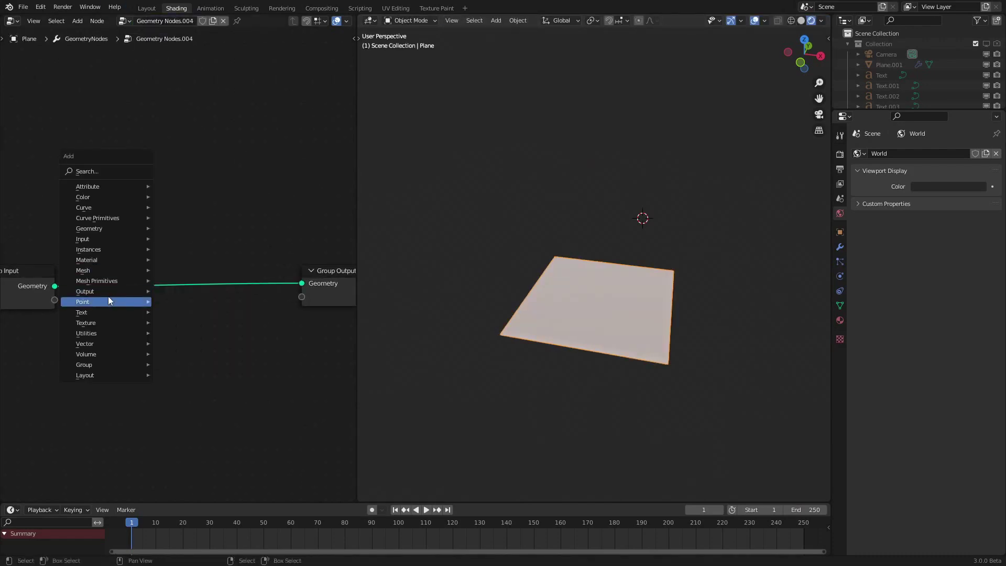
pyautogui.moveTo(108, 300)
pyautogui.click(210, 301)
pyautogui.click(227, 361)
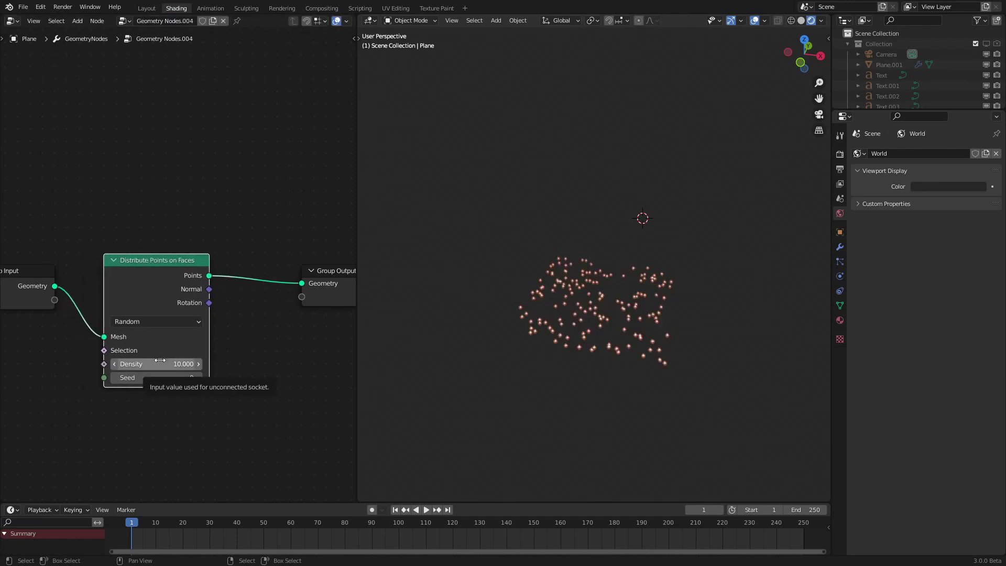
pyautogui.moveTo(159, 361); pyautogui.dragTo(194, 364)
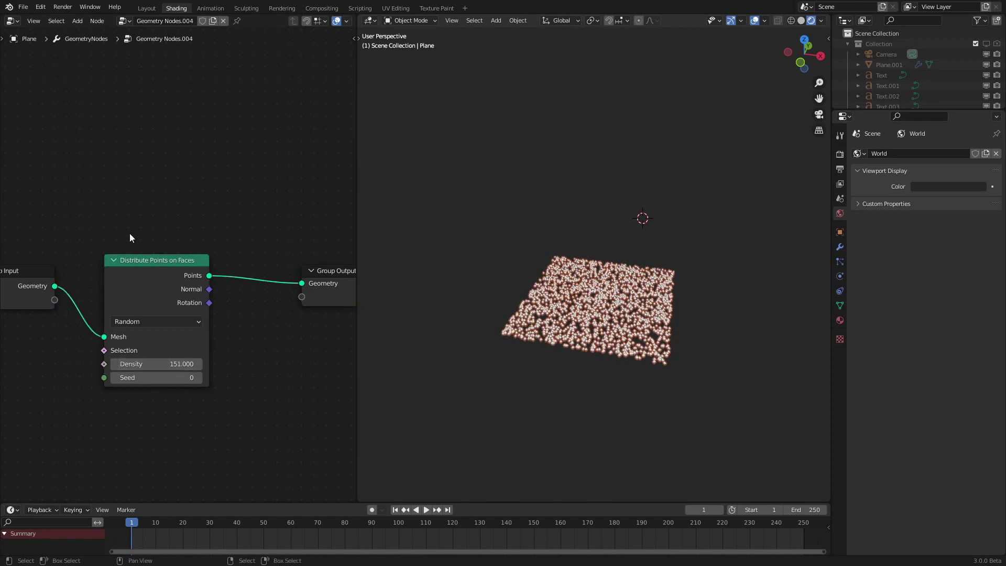
# - Move the Group Input and Distribute Points on Faces nodes along X, away from Group Output, to make room
pyautogui.press('c')
pyautogui.click(92, 281)
pyautogui.rightClick(92, 282)
pyautogui.scroll(-2, 159, 288)
pyautogui.press('g')
pyautogui.press('x')
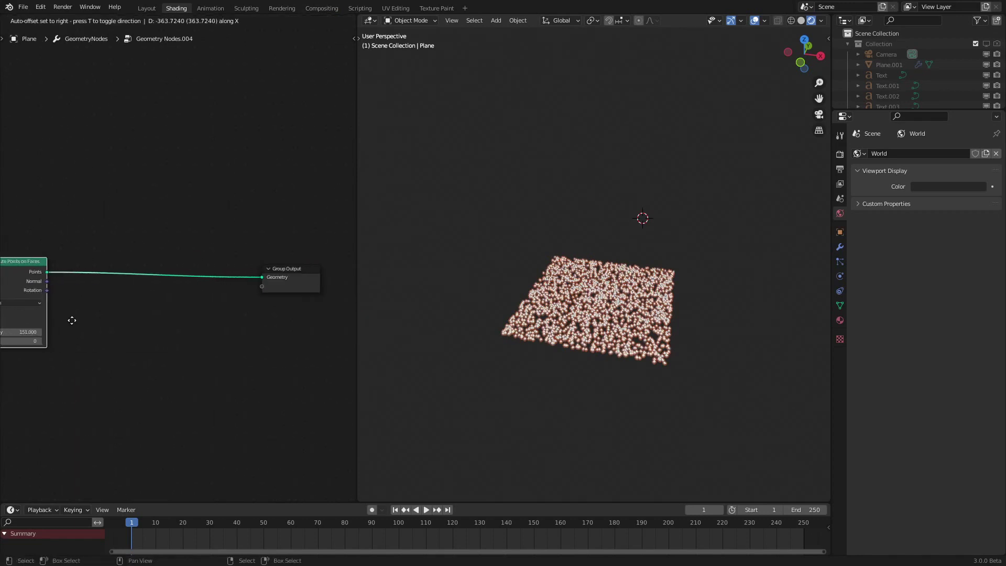
pyautogui.click(71, 320)
# - Insert an Instance on Points node between Distribute Points on Faces and Group Output
pyautogui.hotkey('shift', 'a')
pyautogui.moveTo(173, 216)
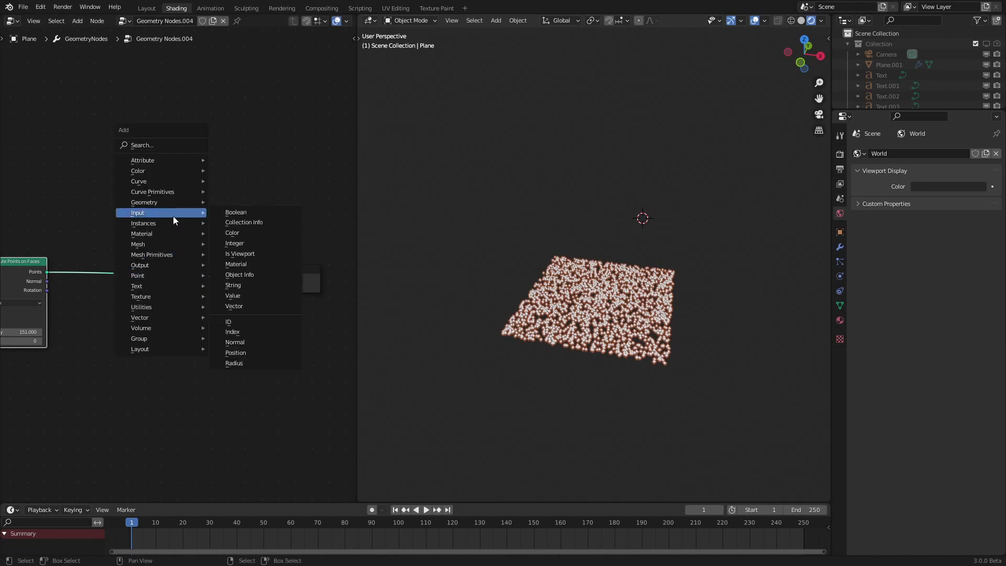
pyautogui.click(273, 225)
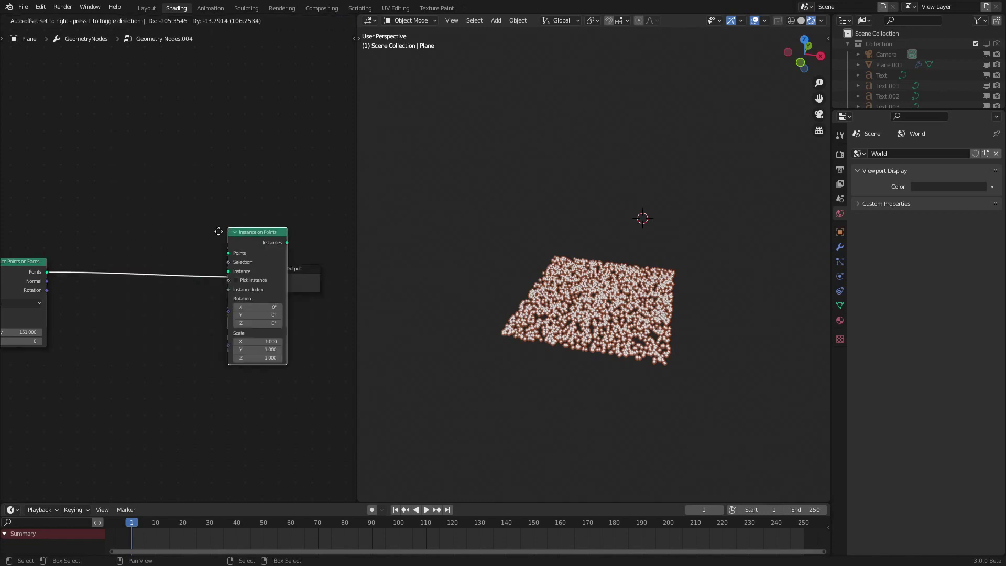
pyautogui.click(164, 265)
# - Add a Cone mesh primitive node and connect its Mesh output to the Instance input of Instance on Points
pyautogui.moveTo(105, 277); pyautogui.dragTo(215, 210, button='middle')
pyautogui.hotkey('shift', 'a')
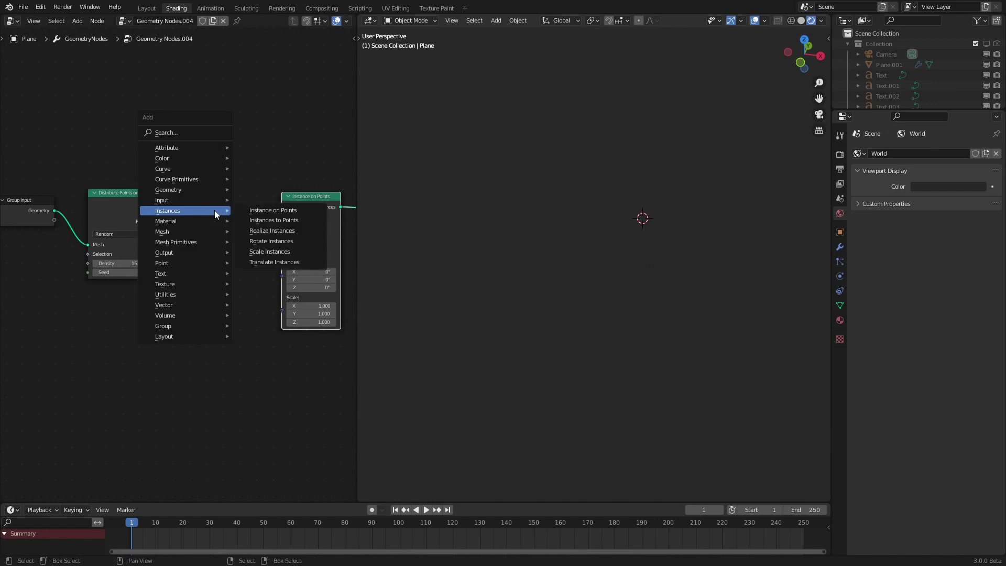
pyautogui.moveTo(203, 242)
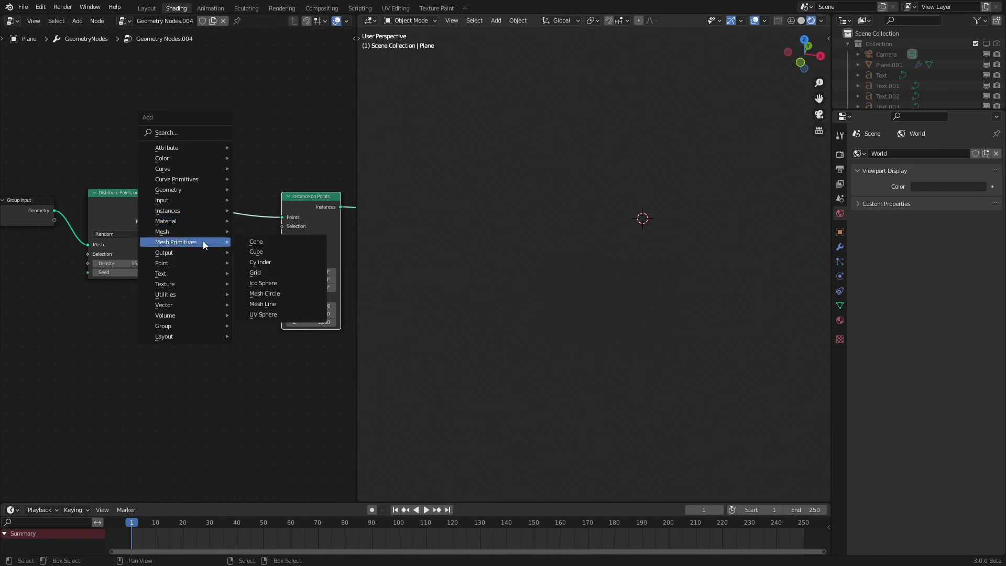
pyautogui.click(278, 244)
pyautogui.click(231, 124)
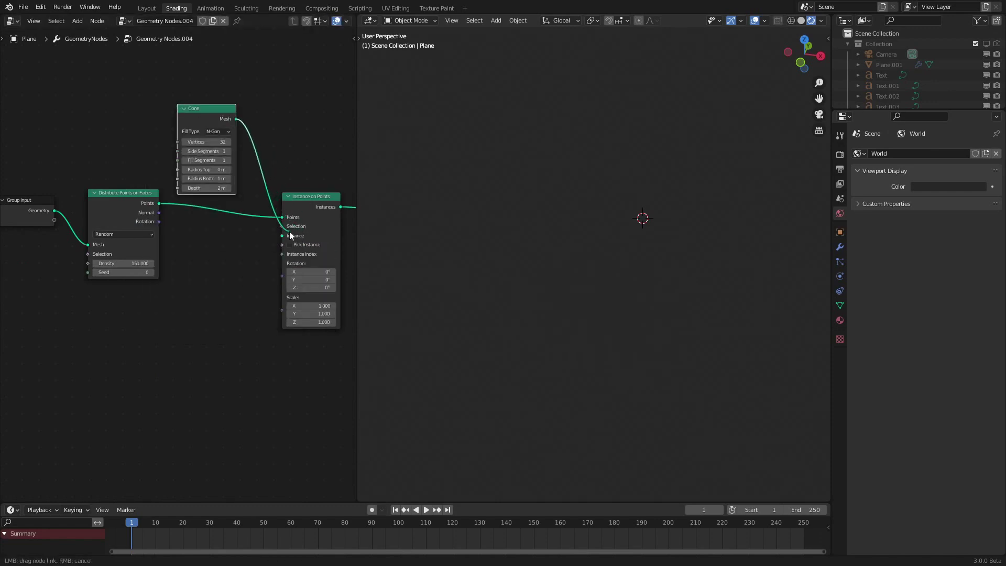
pyautogui.moveTo(289, 238); pyautogui.dragTo(283, 236)
# - Set the Cone node to 8 vertices, 0.02 m top and bottom radius, and 1 m depth
pyautogui.scroll(3, 186, 290)
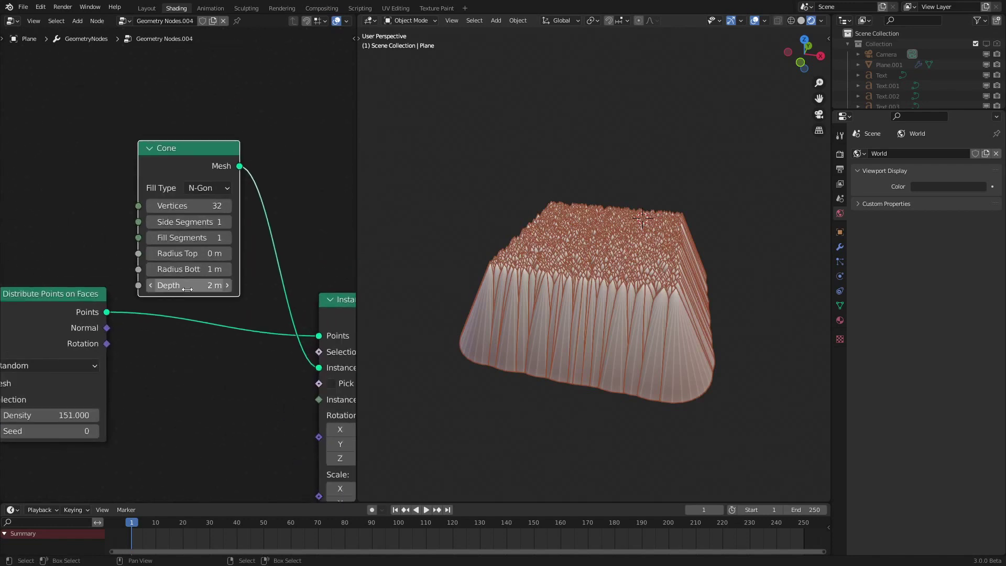
pyautogui.write('1')
pyautogui.press('Return')
pyautogui.moveTo(191, 269); pyautogui.dragTo(152, 269)
pyautogui.scroll(6, 701, 369)
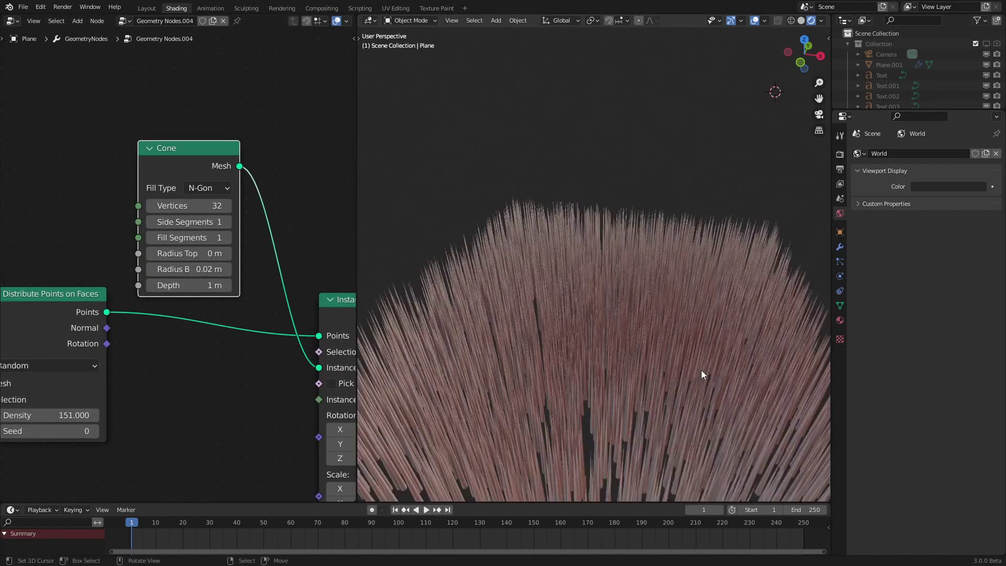
pyautogui.hotkey('ctrl', 'c')
pyautogui.hotkey('ctrl', 'v')
pyautogui.scroll(-4, 623, 304)
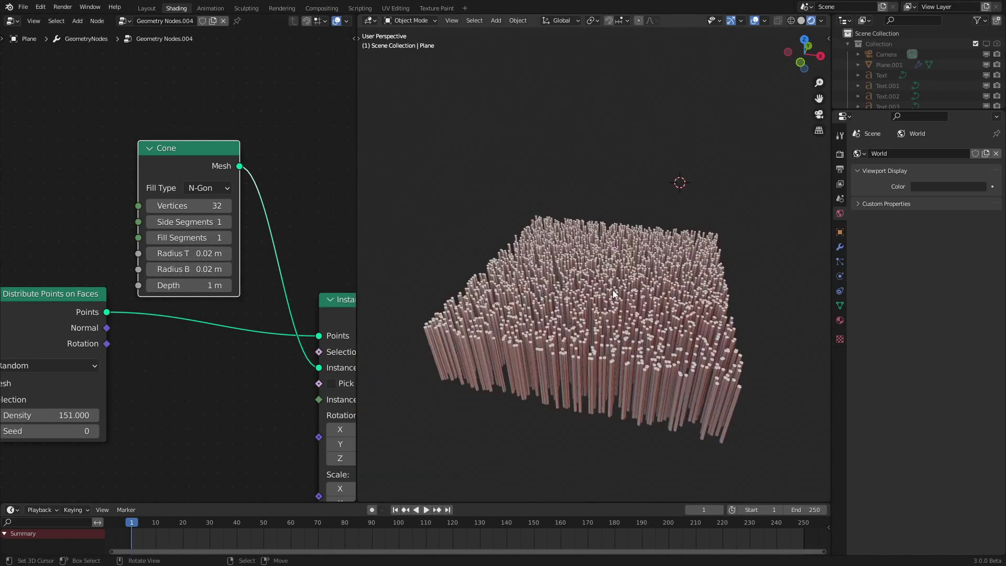
pyautogui.keyDown('shift'); pyautogui.moveTo(622, 305); pyautogui.dragTo(596, 271, button='middle'); pyautogui.keyUp('shift')
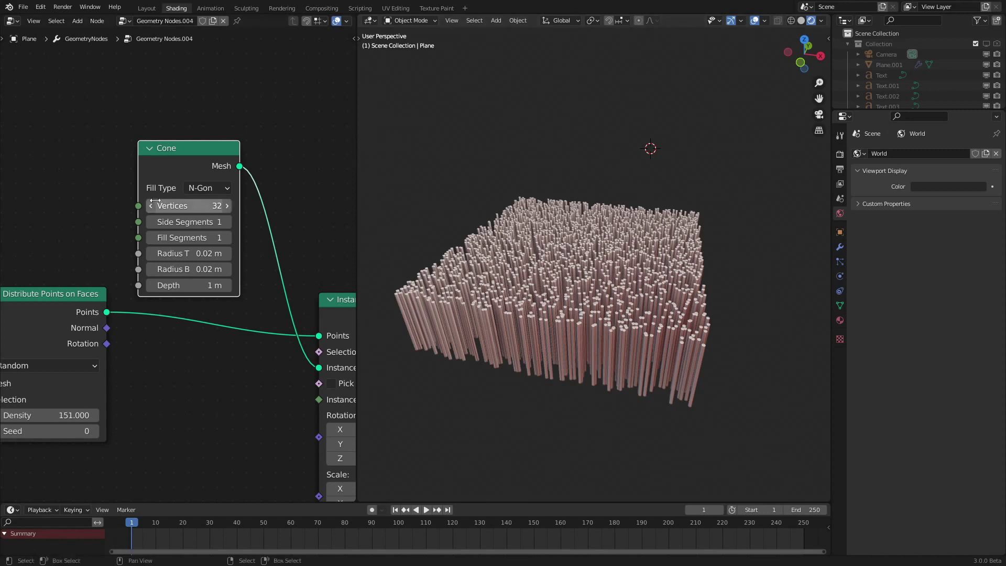
pyautogui.moveTo(247, 339); pyautogui.dragTo(209, 315, button='middle')
# - Add a float Random Value node with minimum 0.380 below Instance on Points and connect it to the Scale input
pyautogui.hotkey('shift', 'a')
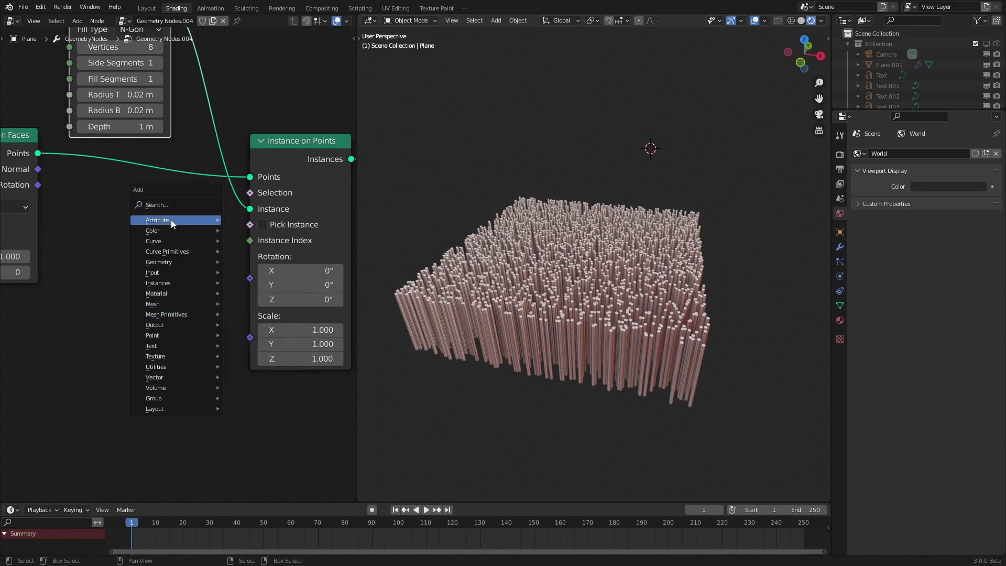
pyautogui.click(175, 207)
pyautogui.write('ra')
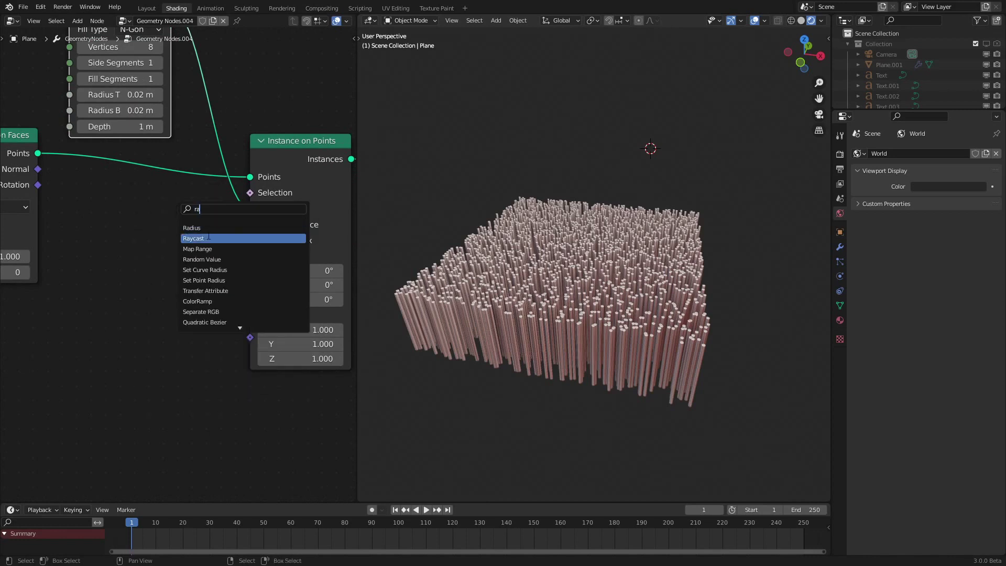
pyautogui.click(214, 258)
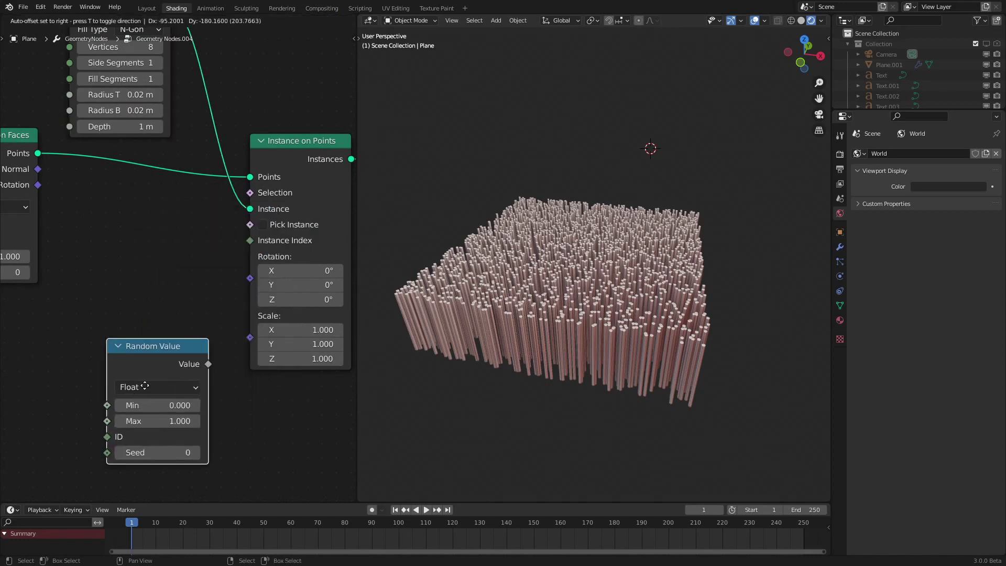
pyautogui.moveTo(257, 339); pyautogui.dragTo(250, 337)
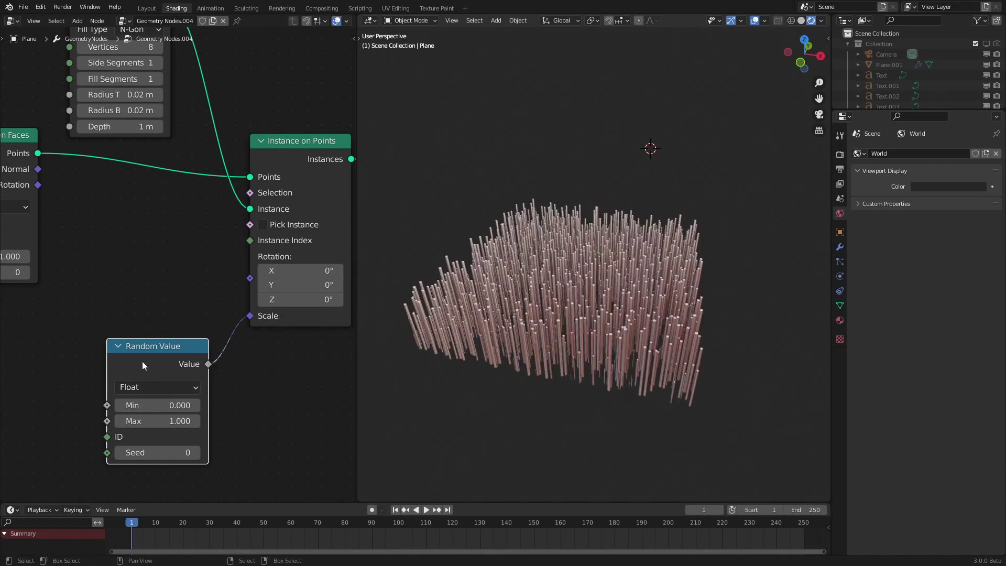
pyautogui.moveTo(197, 373); pyautogui.dragTo(333, 389)
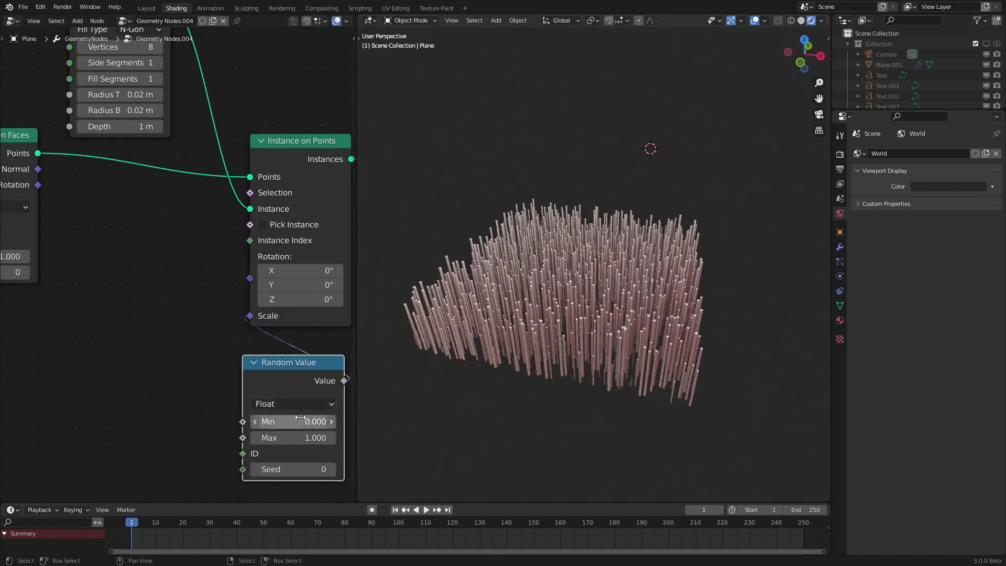
pyautogui.moveTo(307, 422); pyautogui.dragTo(337, 421)
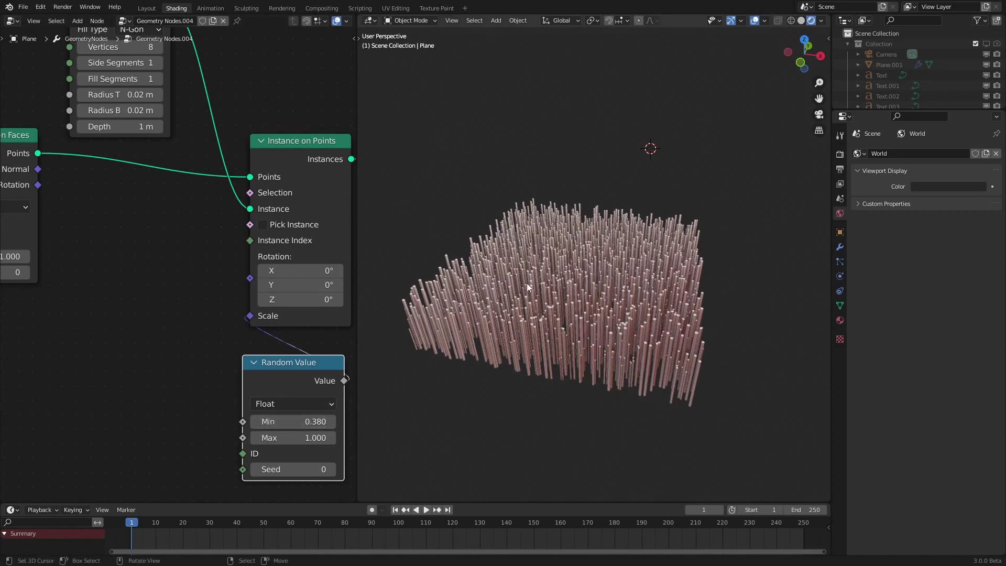
# - Add a Noise Texture node below the Distribute Points on Faces node
pyautogui.scroll(-6, 95, 368)
pyautogui.moveTo(135, 355); pyautogui.dragTo(259, 301, button='middle')
pyautogui.scroll(2, 191, 322)
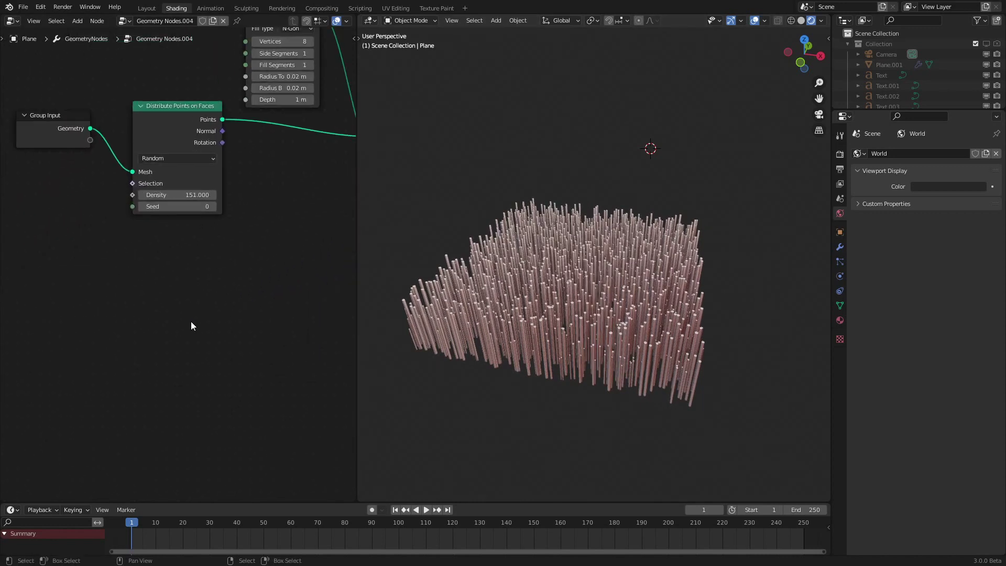
pyautogui.hotkey('shift', 'a')
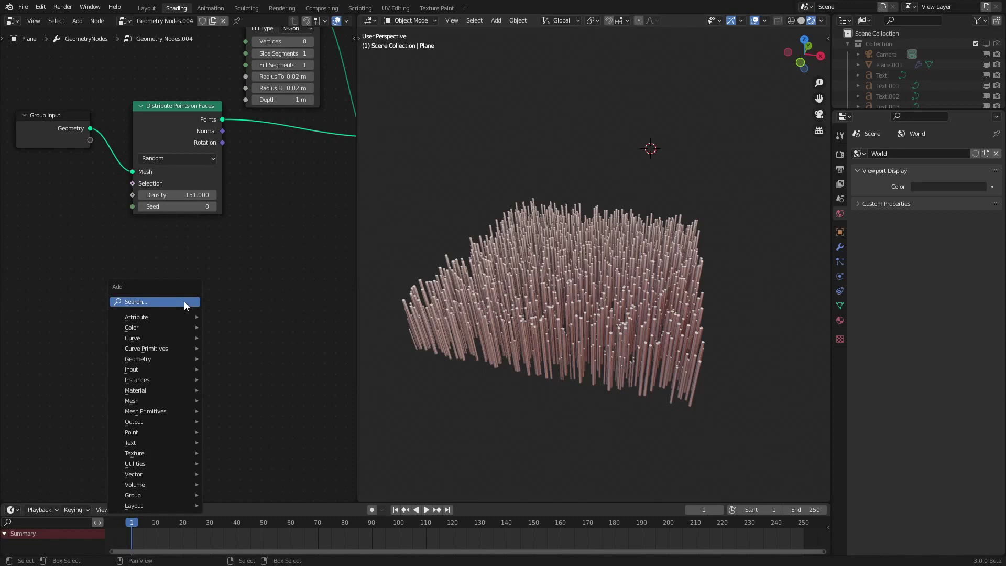
pyautogui.click(184, 301)
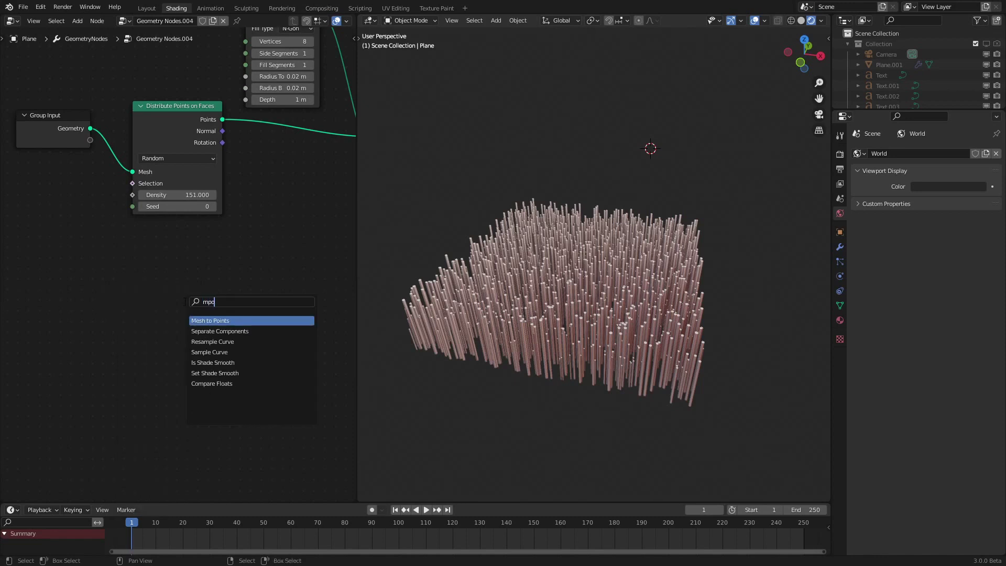
pyautogui.write('noi')
pyautogui.press('Down')
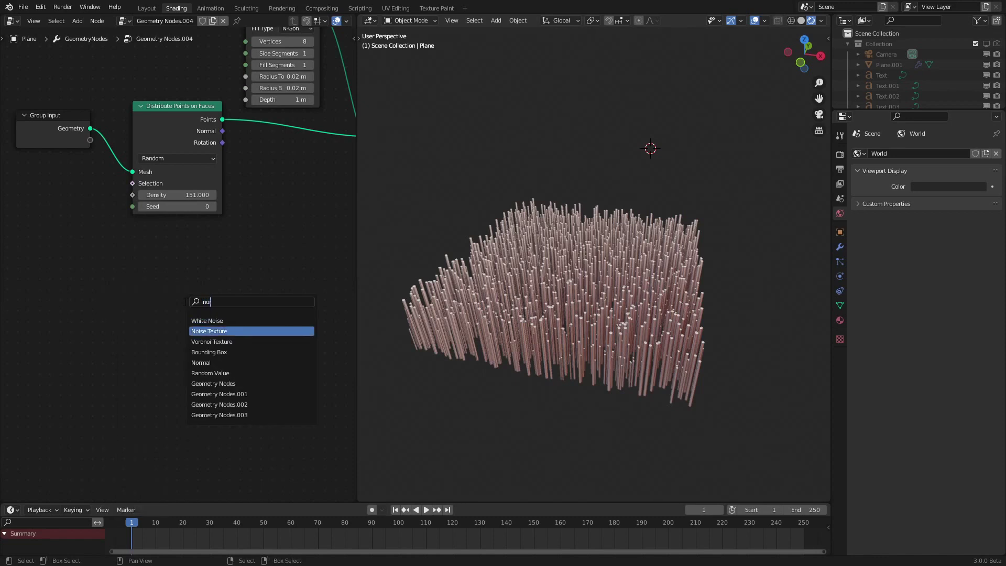
pyautogui.press('Return')
pyautogui.click(165, 285)
# - Add a Position node beside the Noise Texture and connect it to the texture's Vector input
pyautogui.hotkey('shift', 'a')
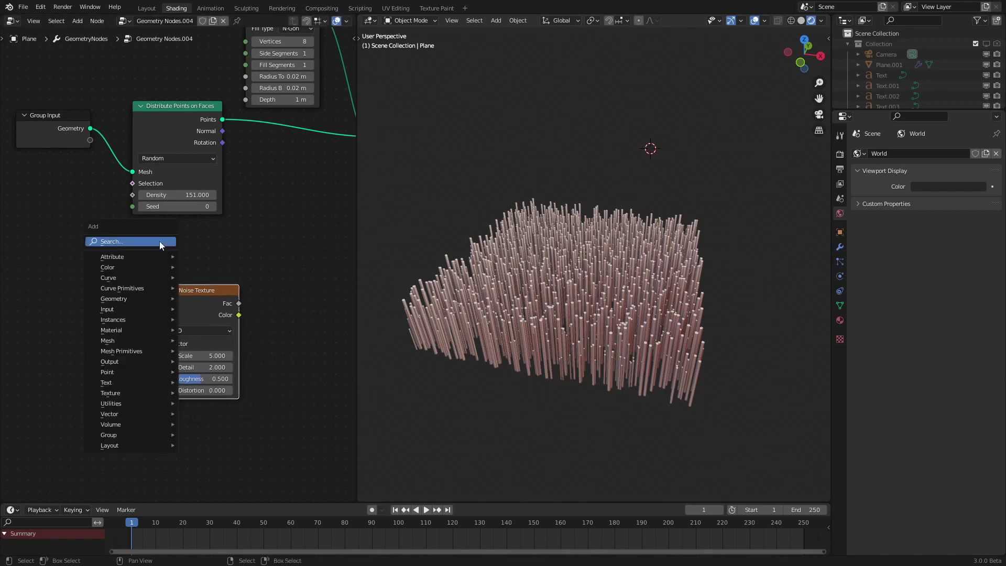
pyautogui.write('p')
pyautogui.hotkey('shift', 'a')
pyautogui.click(192, 262)
pyautogui.write('[')
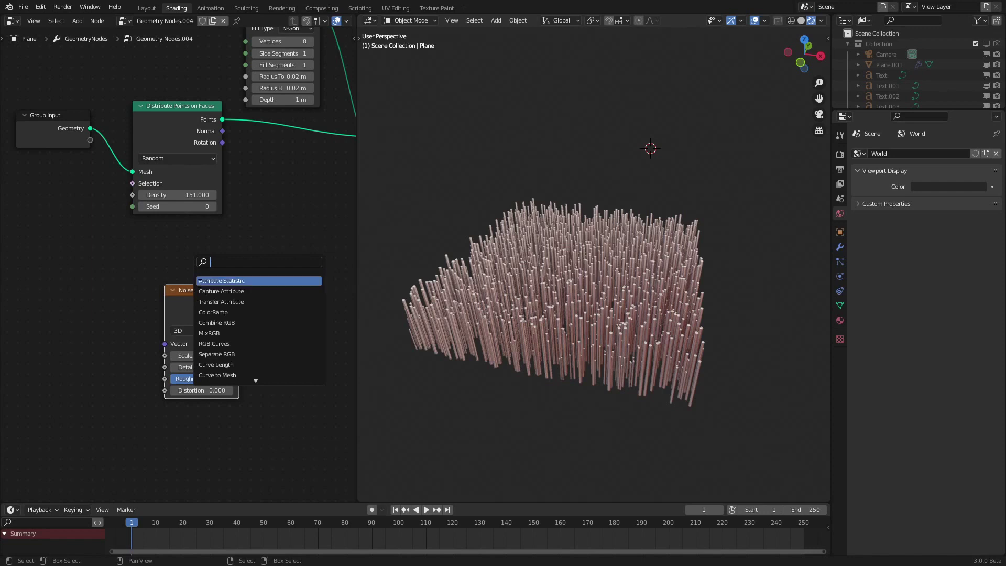
pyautogui.write('po')
pyautogui.click(207, 280)
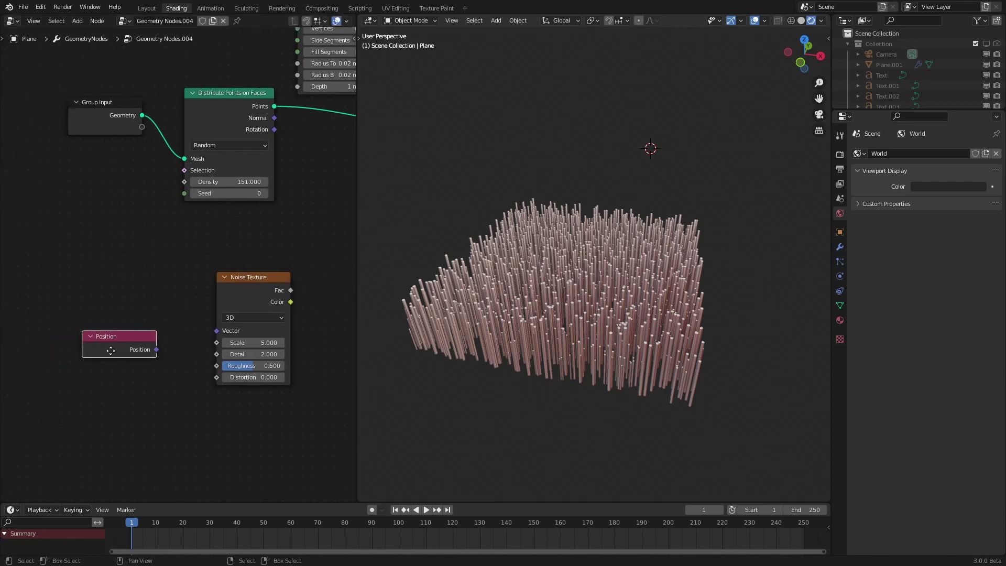
pyautogui.click(133, 294)
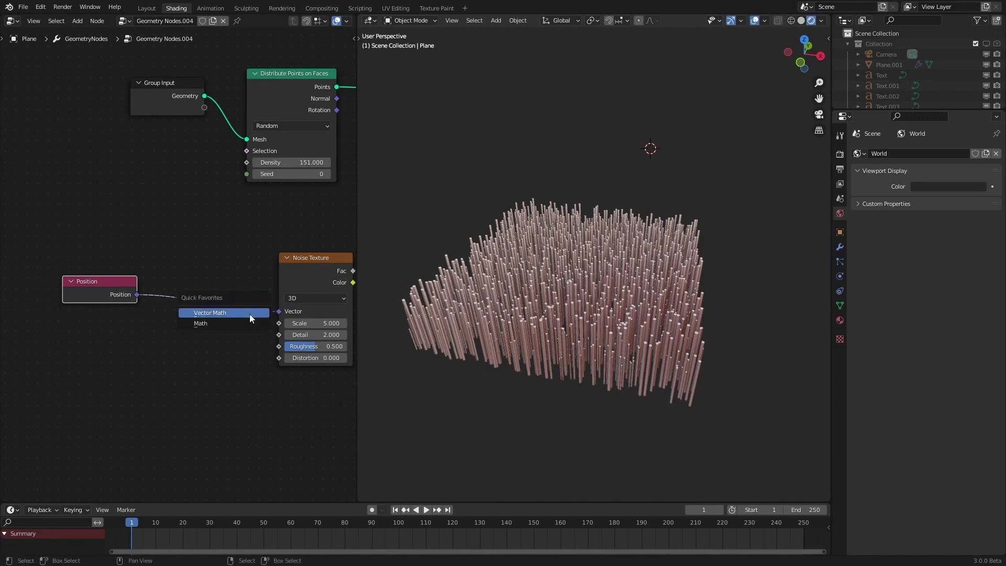
# - Insert a Vector Math node set to Add between the Position and Noise Texture nodes
pyautogui.click(249, 314)
pyautogui.click(172, 264)
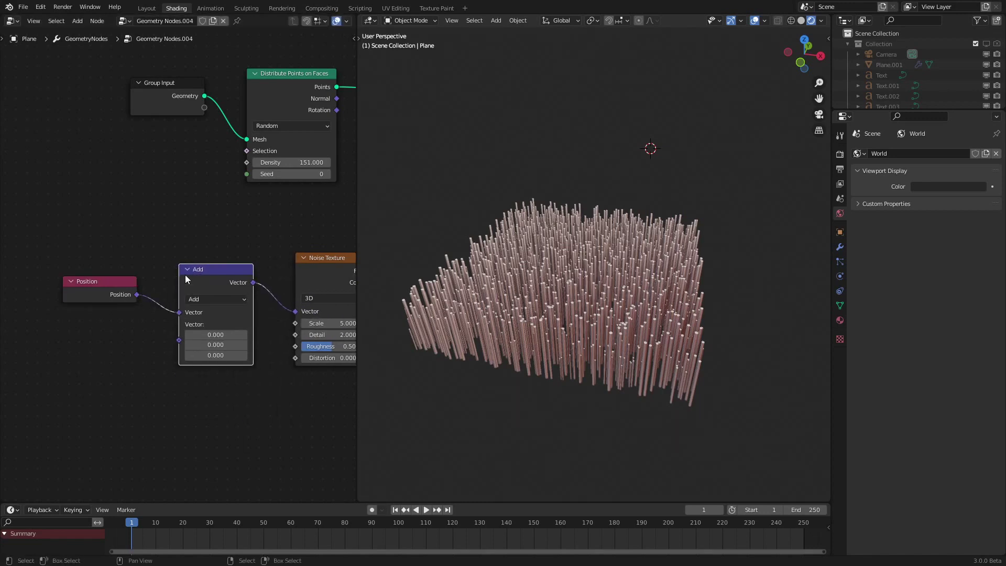
pyautogui.moveTo(202, 298); pyautogui.dragTo(0, 325, button='middle')
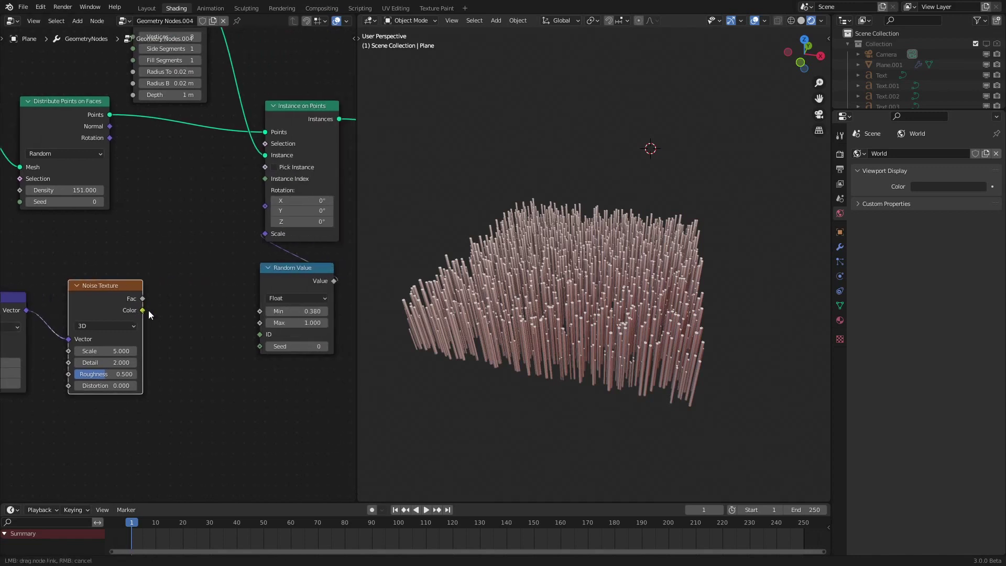
# - Connect the Noise Texture's Color output to the Rotation input of Instance on Points and move the Position, Add and Noise Texture nodes away to make room
pyautogui.moveTo(266, 207); pyautogui.dragTo(266, 207)
pyautogui.moveTo(104, 295); pyautogui.dragTo(300, 282, button='middle')
pyautogui.press('c')
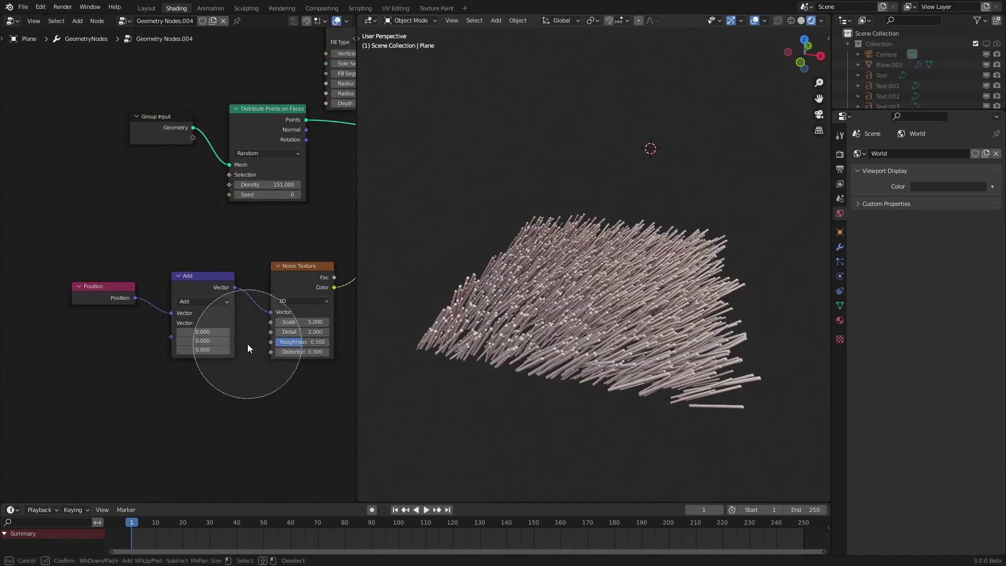
pyautogui.scroll(-3, 248, 336)
pyautogui.moveTo(248, 336); pyautogui.dragTo(183, 325)
pyautogui.rightClick(183, 325)
pyautogui.press('g')
pyautogui.click(234, 330)
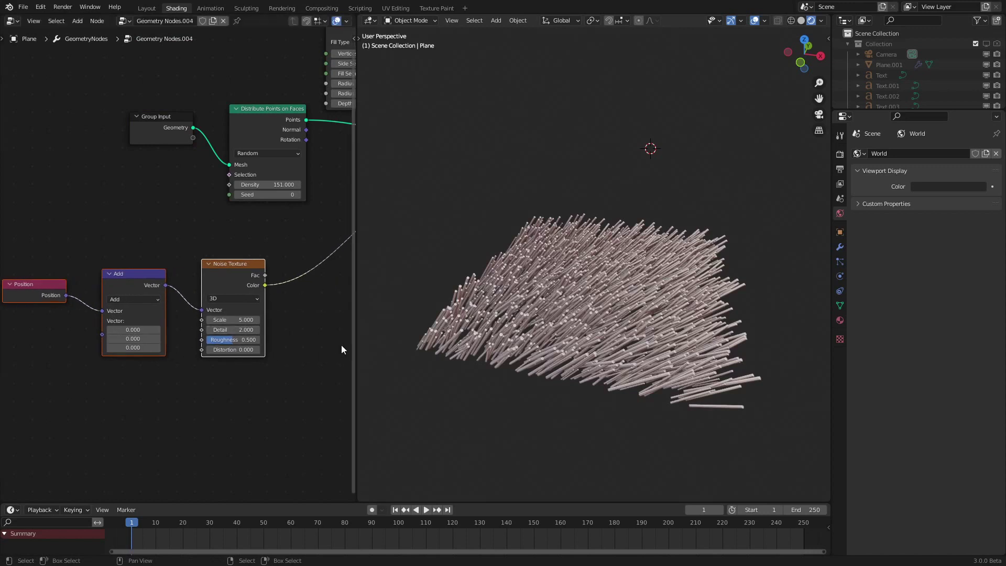
pyautogui.press('g')
pyautogui.click(262, 330)
# - Duplicate the Add node, insert the copy after the Noise Texture, and set it to Subtract with 0.500 on all three axes
pyautogui.click(65, 284)
pyautogui.hotkey('shift', 'd')
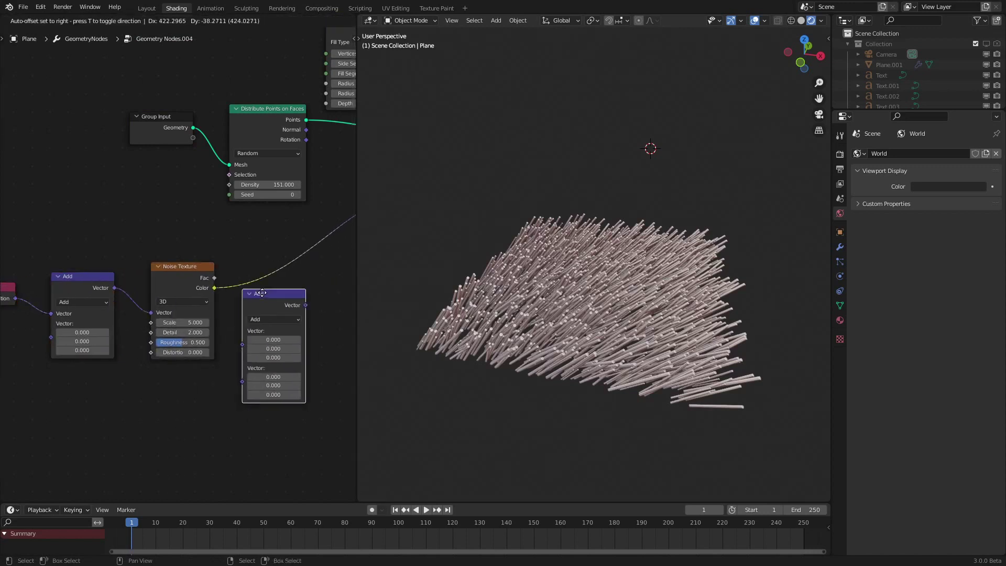
pyautogui.click(272, 284)
pyautogui.click(272, 288)
pyautogui.click(273, 297)
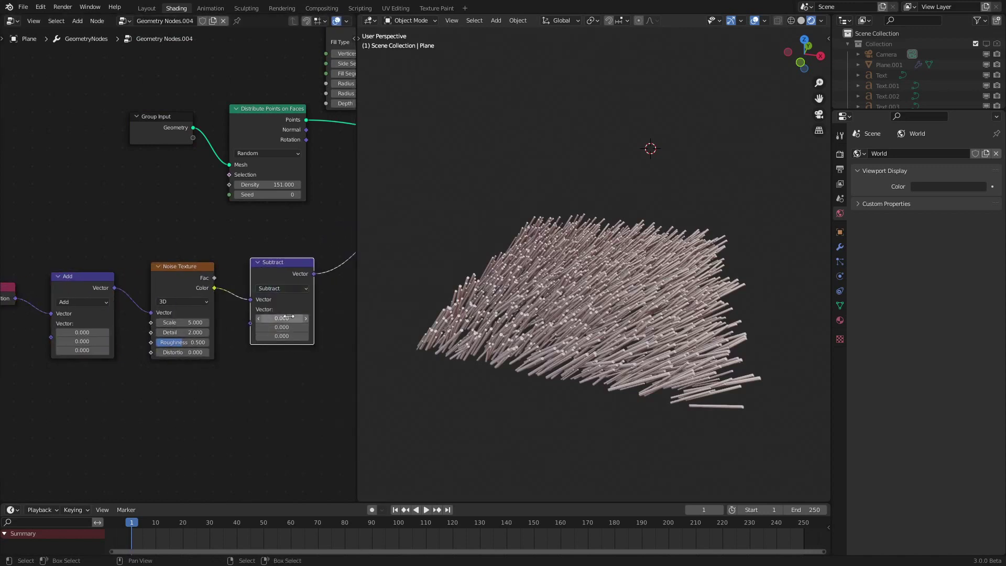
pyautogui.write('.5')
pyautogui.press('Return')
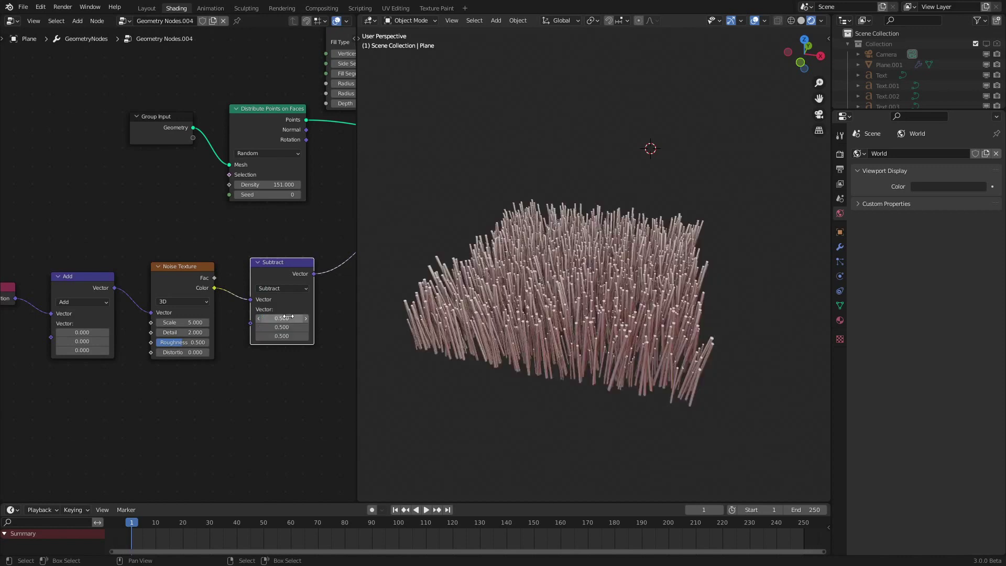
# - Set the Noise Texture's Scale to 1.000 and its Detail to 0.000
pyautogui.moveTo(575, 303); pyautogui.dragTo(581, 324, button='middle')
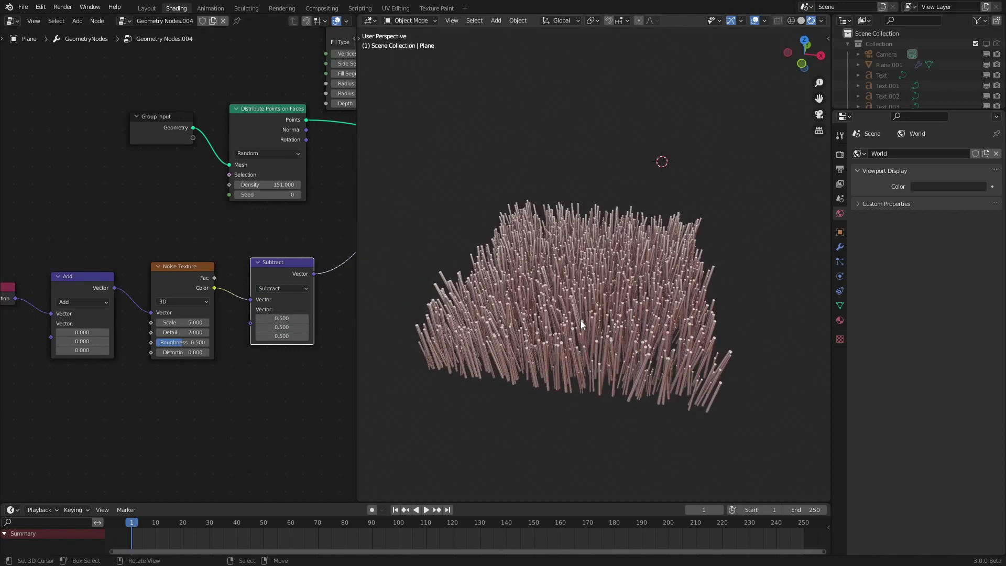
pyautogui.scroll(4, 581, 320)
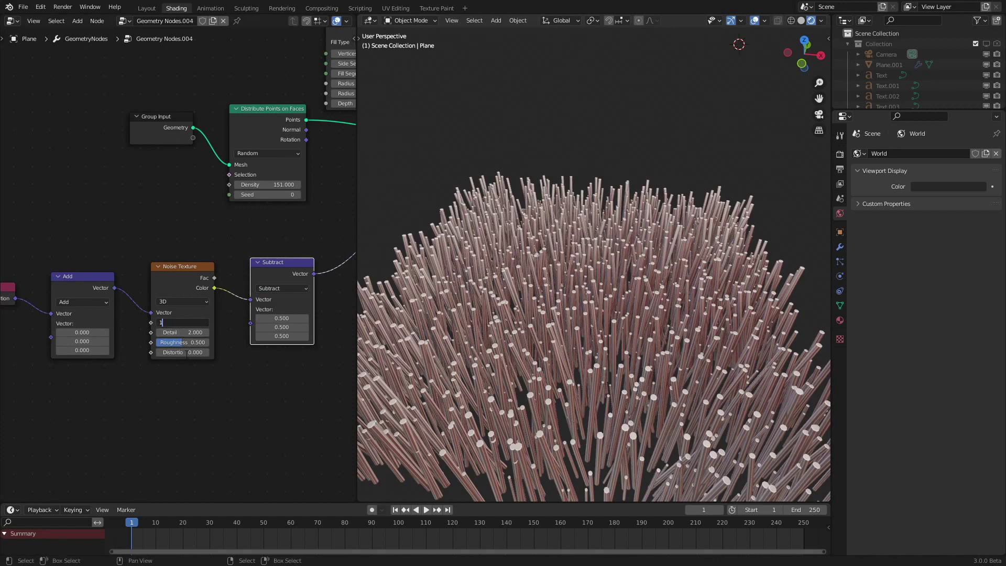
pyautogui.press('Return')
pyautogui.press('BackSpace')
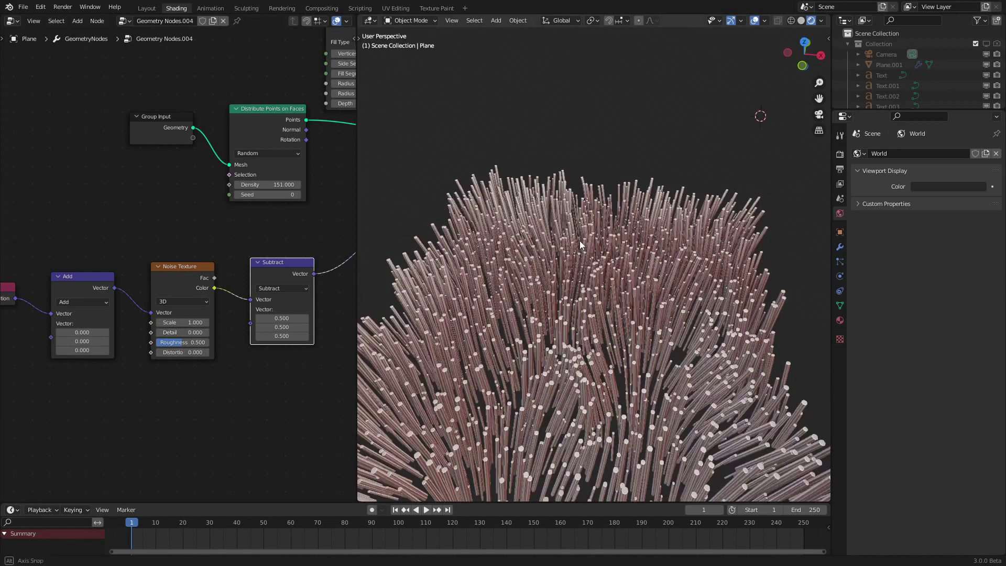
pyautogui.scroll(-4, 581, 271)
pyautogui.moveTo(624, 303); pyautogui.dragTo(624, 323, button='middle')
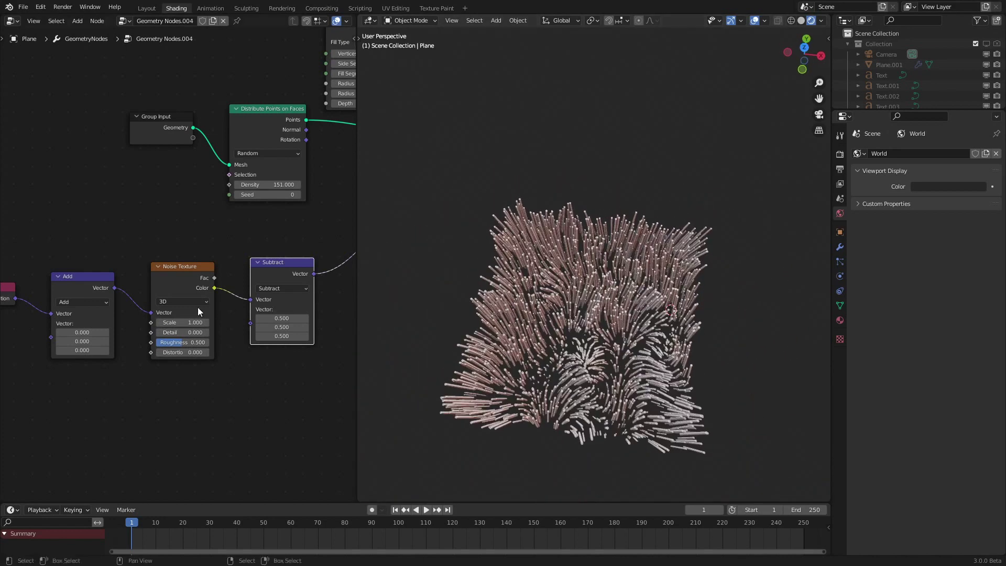
# - Drive the first vector component of the Add node with the expression #frame/24
pyautogui.moveTo(198, 311); pyautogui.dragTo(296, 278, button='middle')
pyautogui.scroll(2, 187, 268)
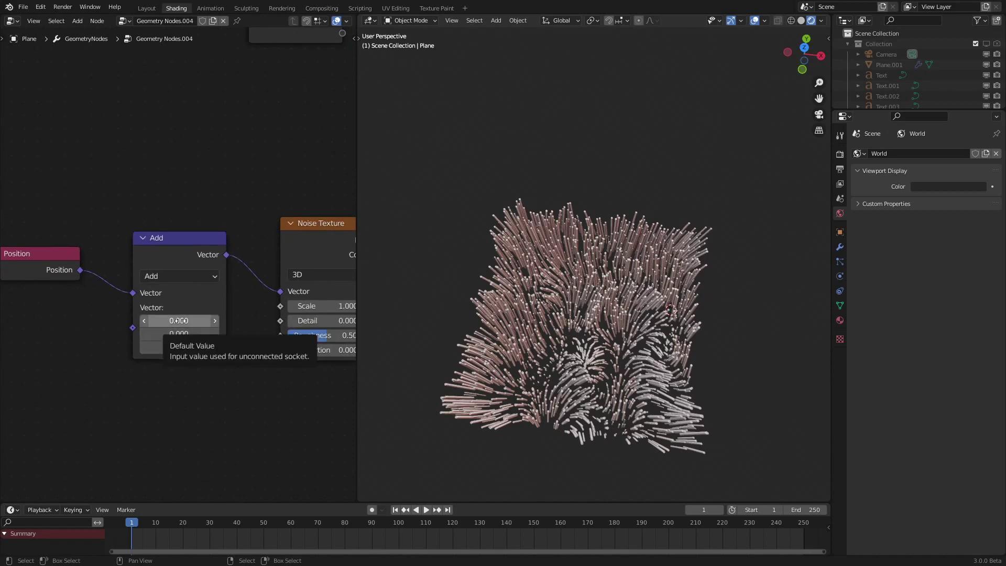
pyautogui.scroll(3, 179, 321)
pyautogui.click(188, 284)
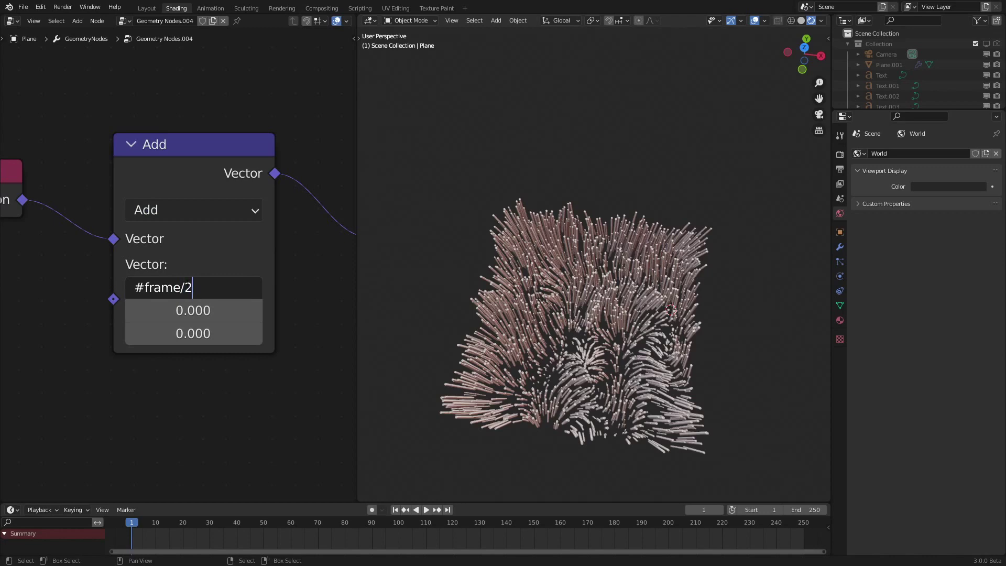
pyautogui.press('Return')
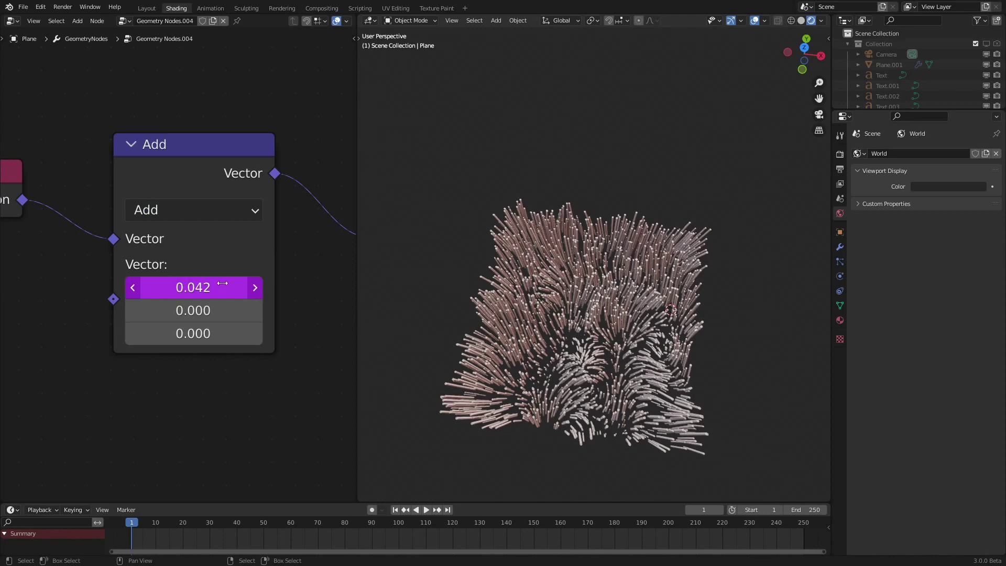
# - Play the animation and examine the strands' movement from several angles
pyautogui.press('space')
pyautogui.moveTo(659, 306); pyautogui.dragTo(613, 188, button='middle')
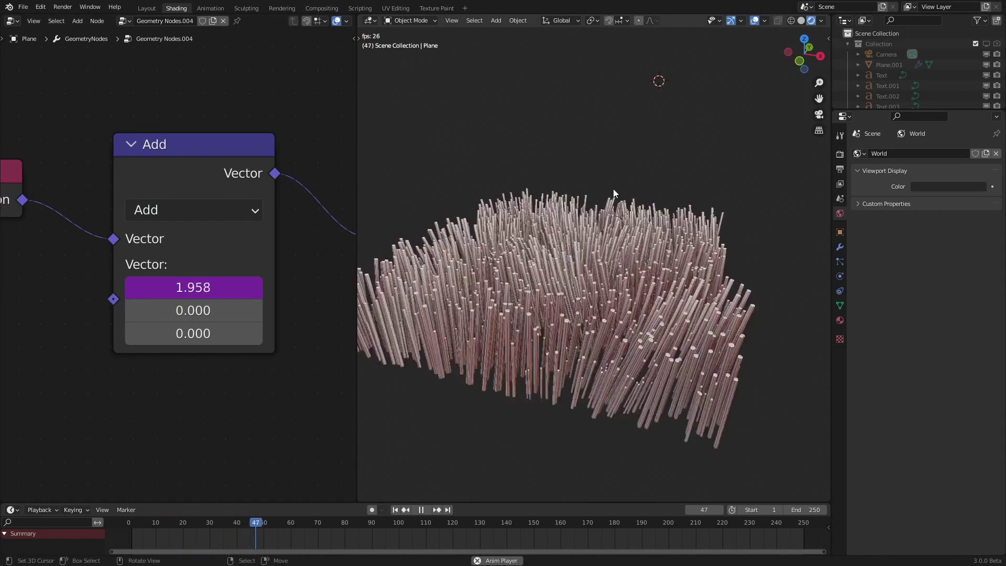
pyautogui.scroll(1, 613, 189)
pyautogui.moveTo(620, 265); pyautogui.dragTo(645, 293, button='middle')
pyautogui.scroll(-3, 612, 268)
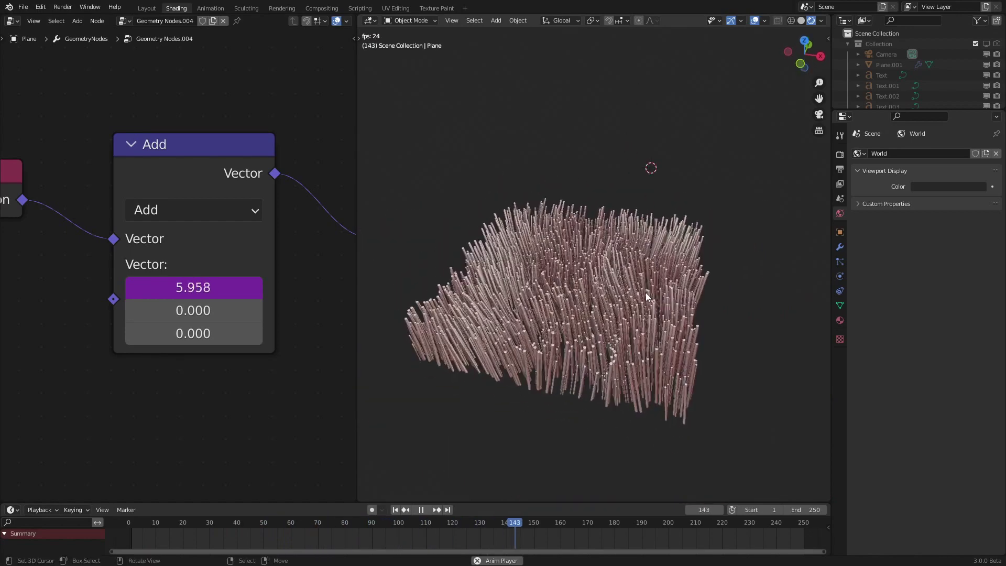
pyautogui.press('space')
# - Insert a Set Material node on the link between the Cone node and Instance on Points
pyautogui.scroll(-3, 281, 175)
pyautogui.moveTo(282, 175); pyautogui.dragTo(73, 284, button='middle')
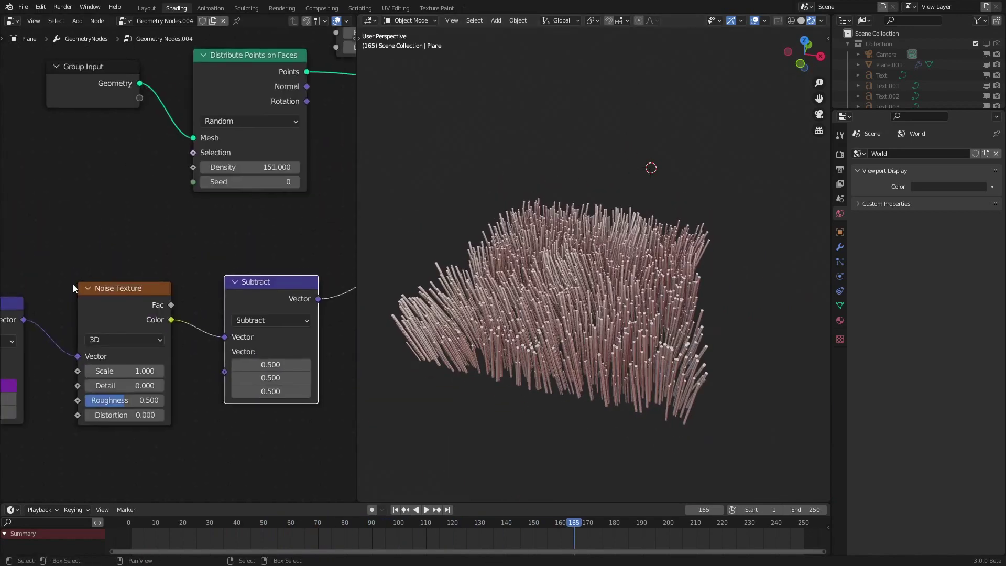
pyautogui.scroll(-7, 73, 284)
pyautogui.moveTo(271, 157); pyautogui.dragTo(161, 320, button='middle')
pyautogui.scroll(6, 185, 259)
pyautogui.moveTo(184, 205); pyautogui.dragTo(62, 110)
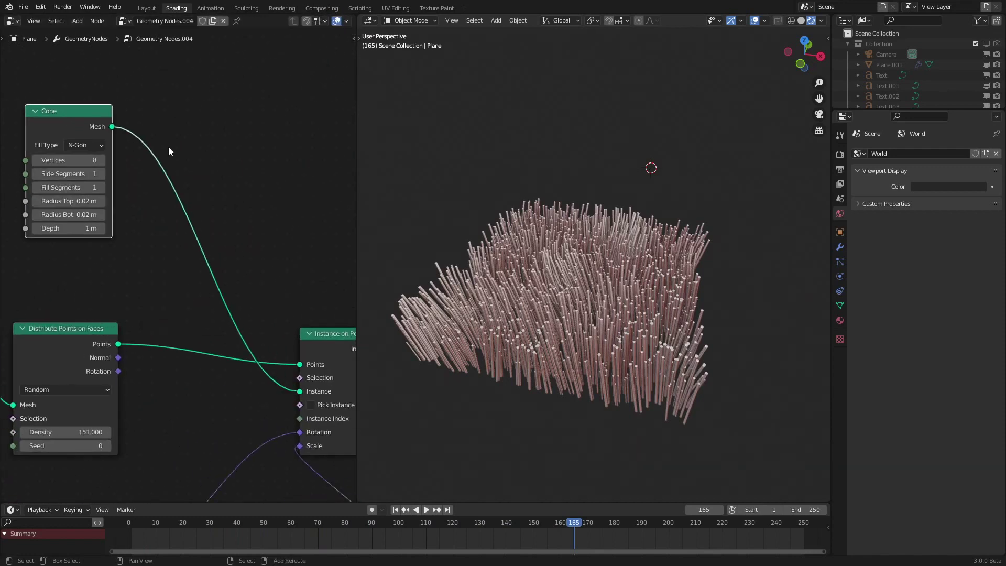
pyautogui.hotkey('shift', 'a')
pyautogui.write('set')
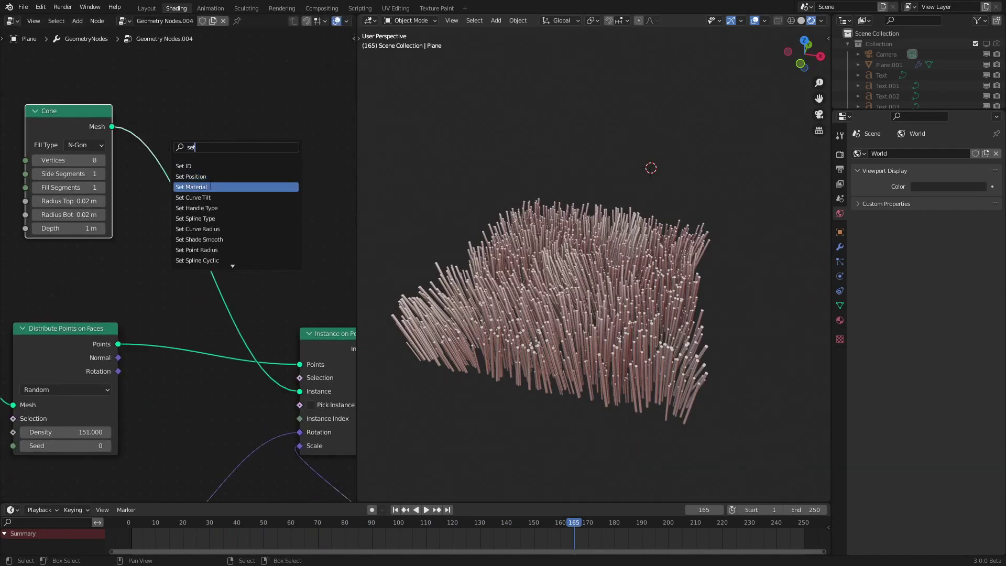
pyautogui.click(205, 188)
pyautogui.click(208, 191)
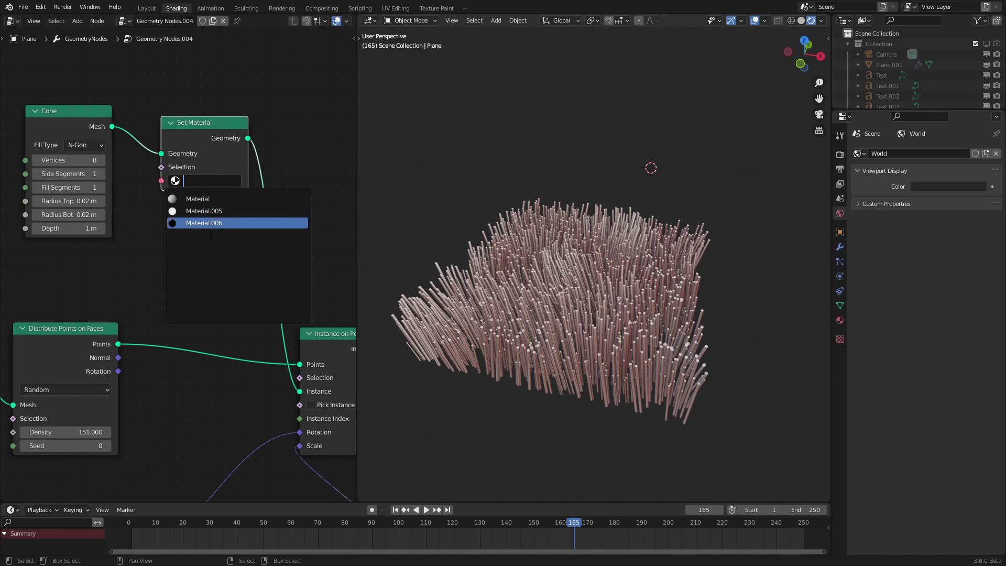
# - Try Material.006 and Material.005 in the Set Material node, finally choosing Material
pyautogui.click(209, 223)
pyautogui.click(209, 180)
pyautogui.click(205, 211)
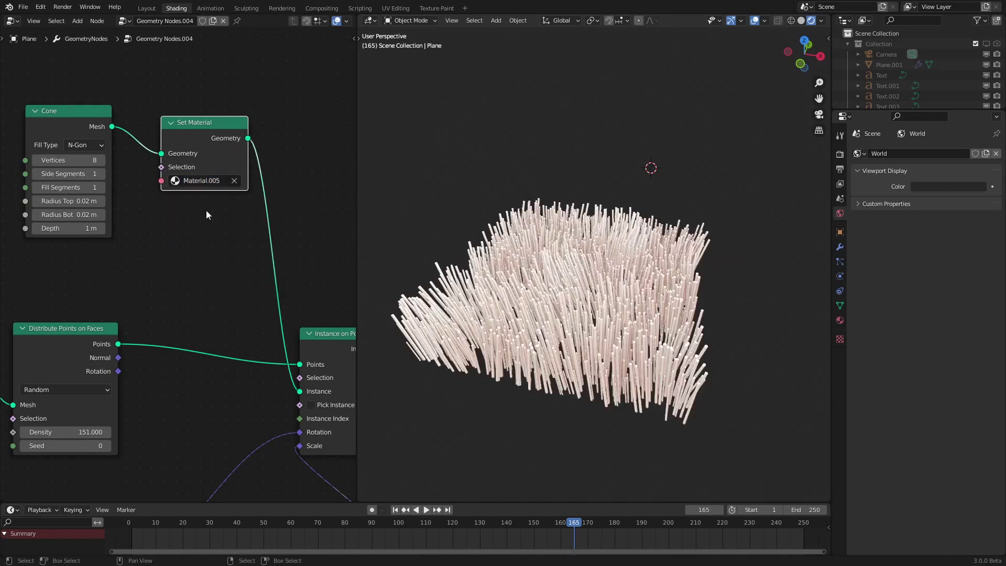
pyautogui.click(209, 182)
pyautogui.click(208, 198)
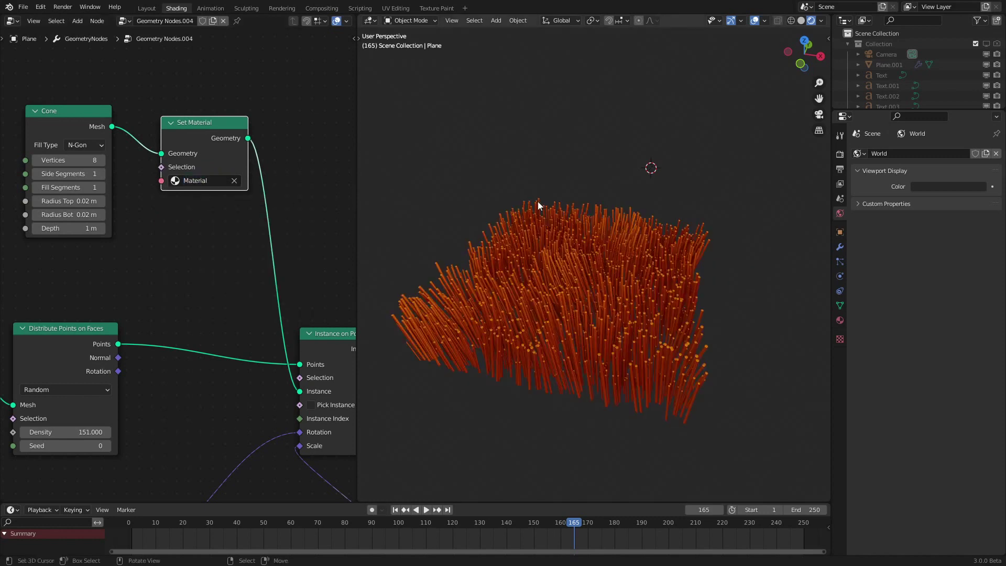
# - Play the animation with the assigned material, inspect the strands from above, and stop playback
pyautogui.press('space')
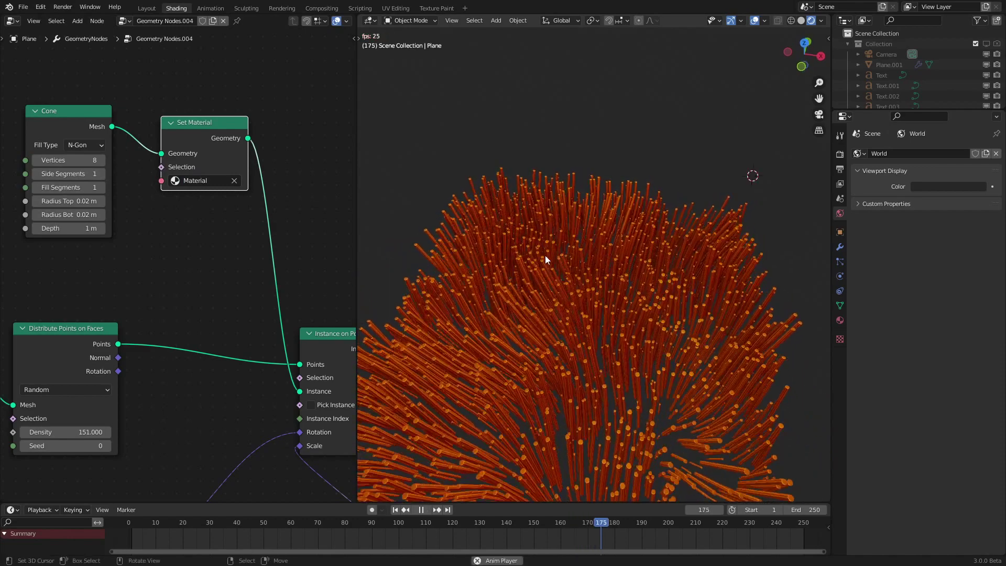
pyautogui.moveTo(580, 320); pyautogui.dragTo(564, 291, button='middle')
pyautogui.scroll(-3, 583, 284)
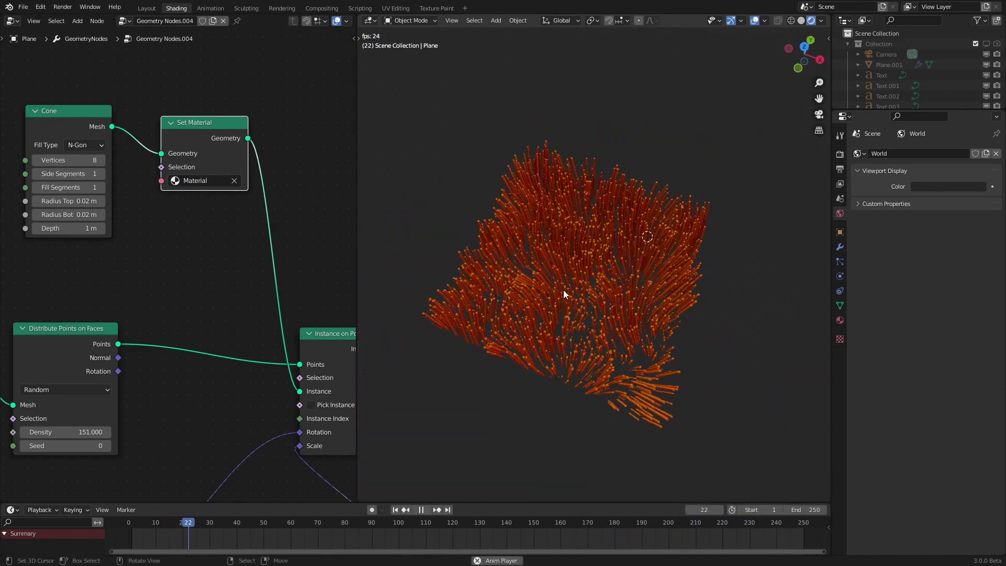
pyautogui.press('space')
# - Duplicate the Subtract node, set the copy's operation to Scale, and insert it between Subtract and the Rotation input
pyautogui.scroll(-3, 227, 385)
pyautogui.moveTo(227, 386); pyautogui.dragTo(255, 229, button='middle')
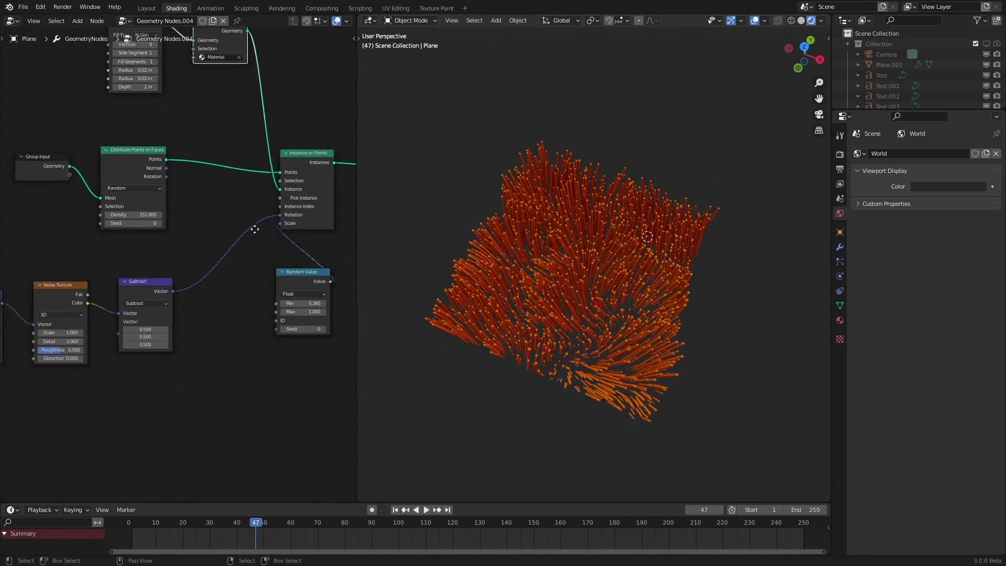
pyautogui.scroll(5, 158, 275)
pyautogui.moveTo(159, 300); pyautogui.dragTo(138, 308)
pyautogui.hotkey('shift', 'd')
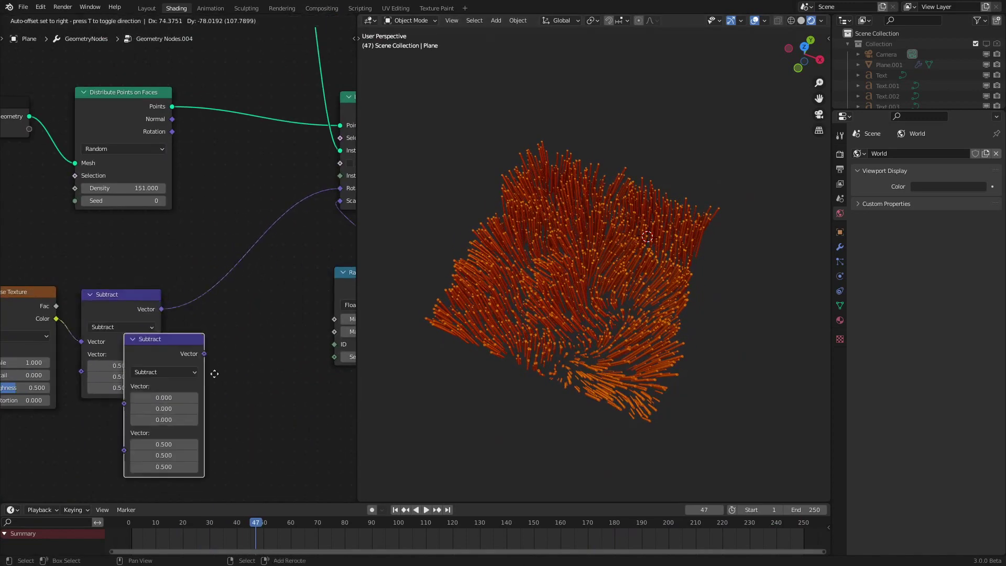
pyautogui.click(293, 362)
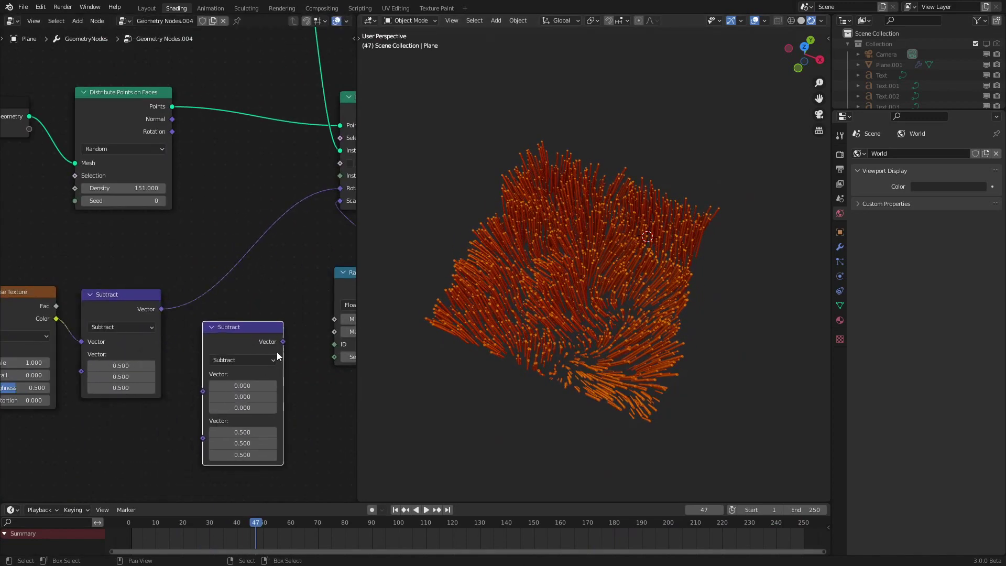
pyautogui.click(244, 361)
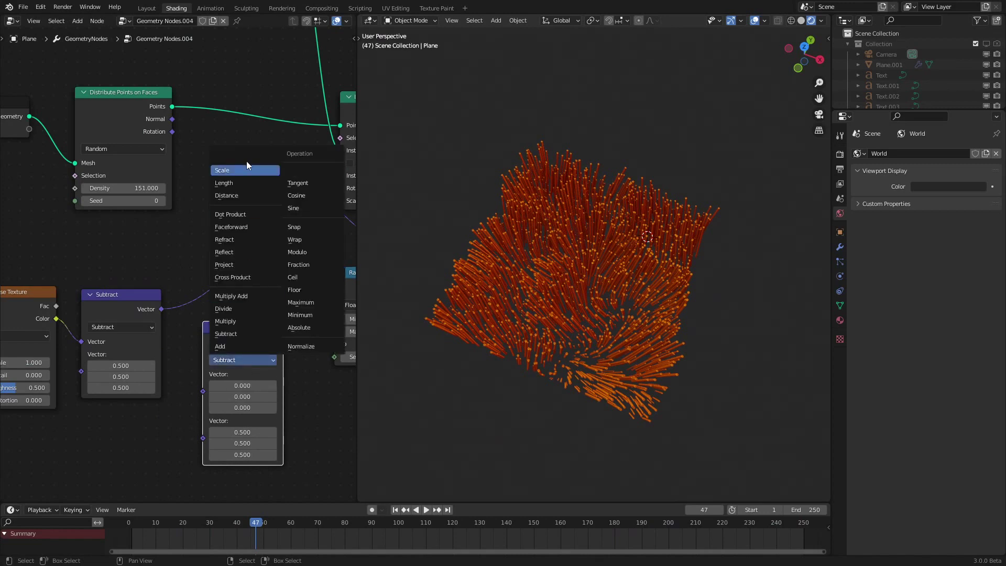
pyautogui.click(231, 168)
pyautogui.press('g')
pyautogui.click(231, 357)
# - Play the animation, try adjusting the Scale node's factor, and observe the effect on the strands
pyautogui.press('space')
pyautogui.moveTo(649, 349); pyautogui.dragTo(649, 321, button='middle')
pyautogui.moveTo(230, 351); pyautogui.dragTo(201, 351)
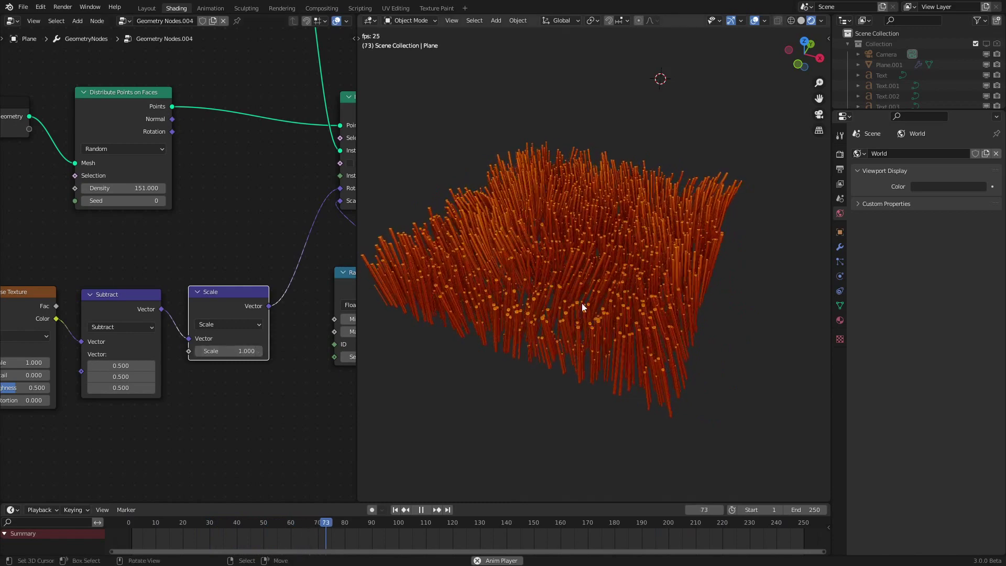
pyautogui.moveTo(631, 303)
pyautogui.mouseDown(button='middle')
pyautogui.moveTo(643, 326)
pyautogui.moveTo(621, 309)
pyautogui.mouseUp(button='middle')
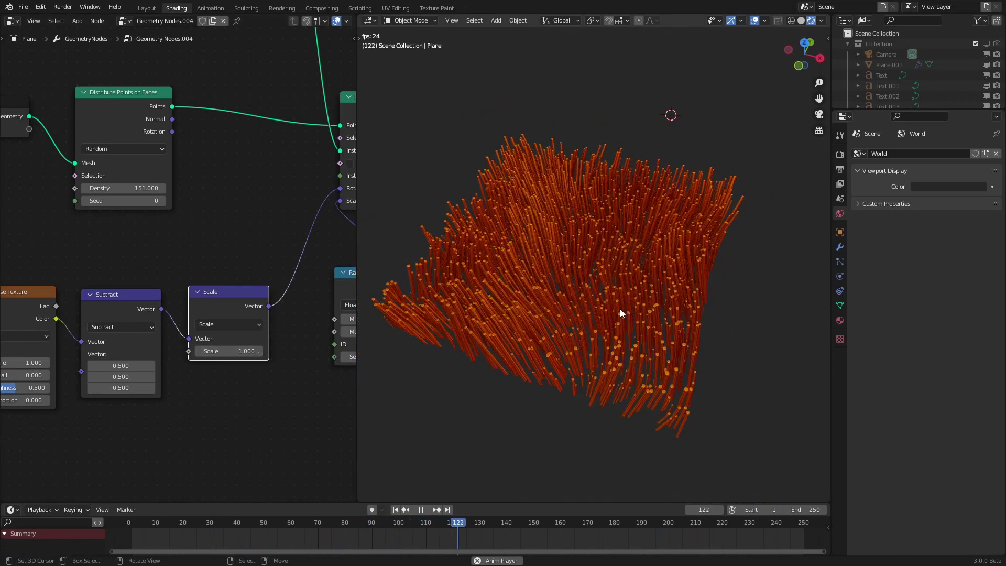